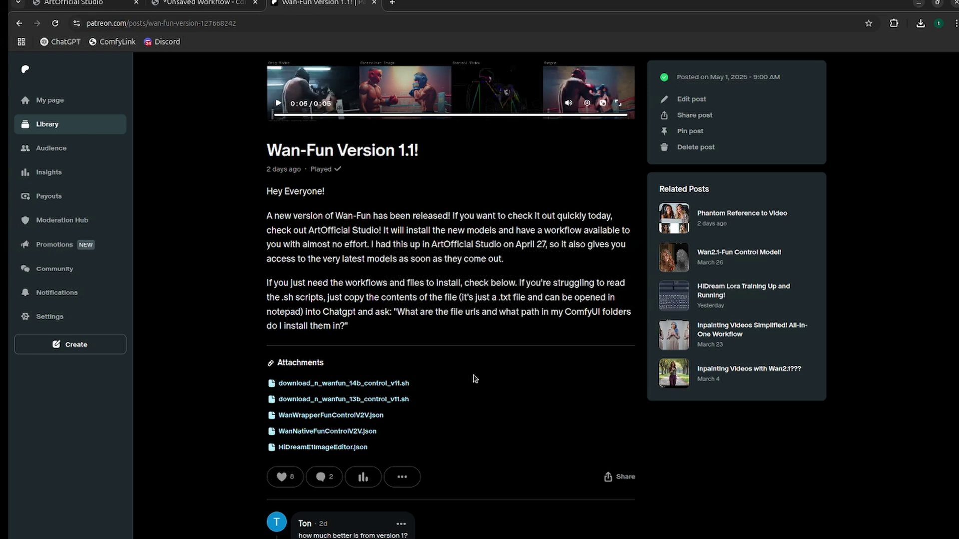
# Step: Switch to ArtOfficial Studio and download the Common Controlnets, WanFun Control v1.1 1.3B and WanFun Control v1.1 14B models
pyautogui.click(118, 4)
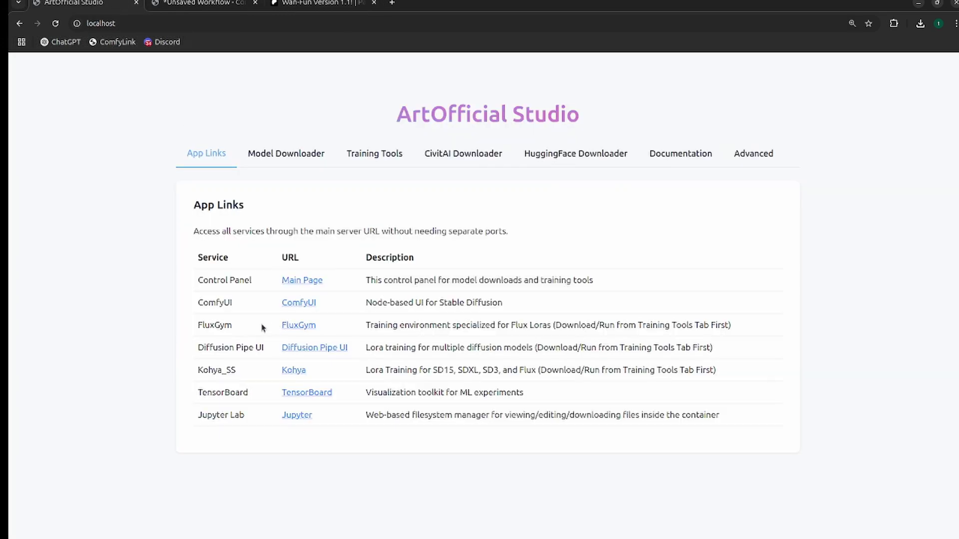
pyautogui.click(278, 155)
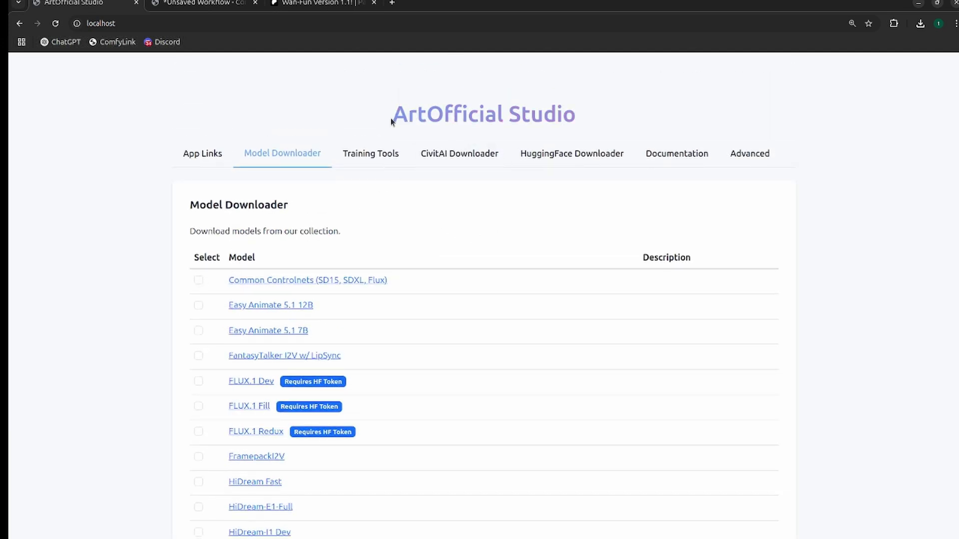
pyautogui.moveTo(393, 119); pyautogui.dragTo(542, 118)
pyautogui.click(344, 189)
pyautogui.click(199, 280)
pyautogui.scroll(-5, 455, 210)
pyautogui.scroll(-7, 517, 330)
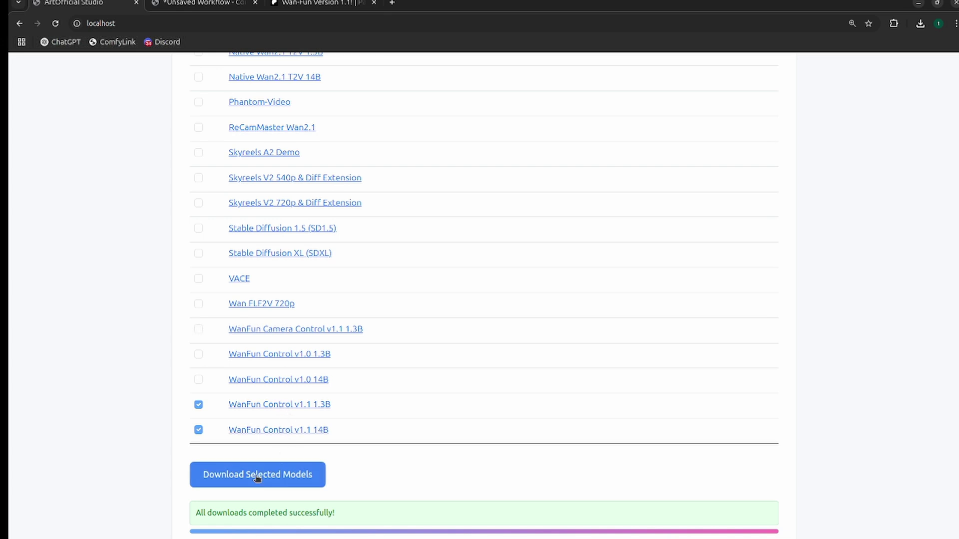
# Step: Return to the list of ArtOfficial Studio services and launch ComfyUI
pyautogui.scroll(13, 232, 426)
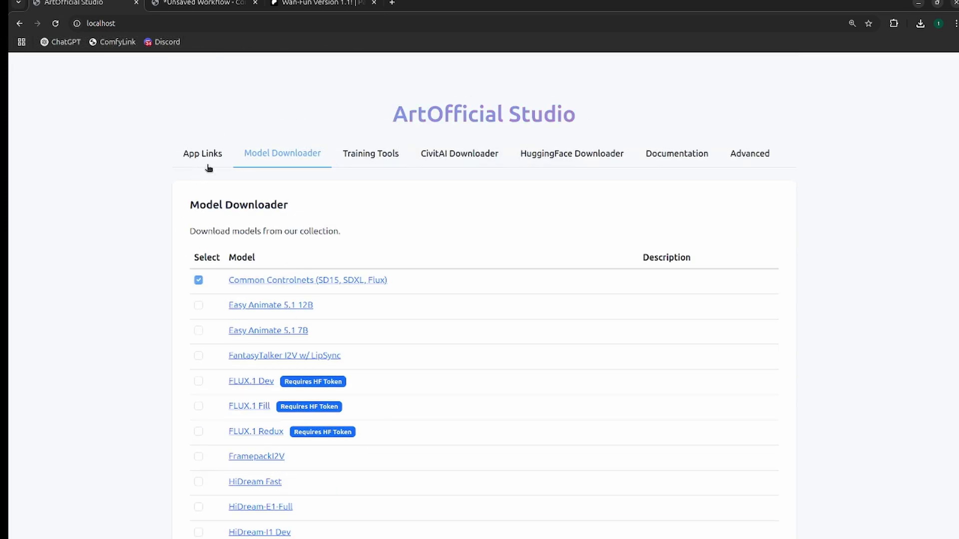
pyautogui.scroll(-7, 349, 381)
pyautogui.scroll(7, 349, 381)
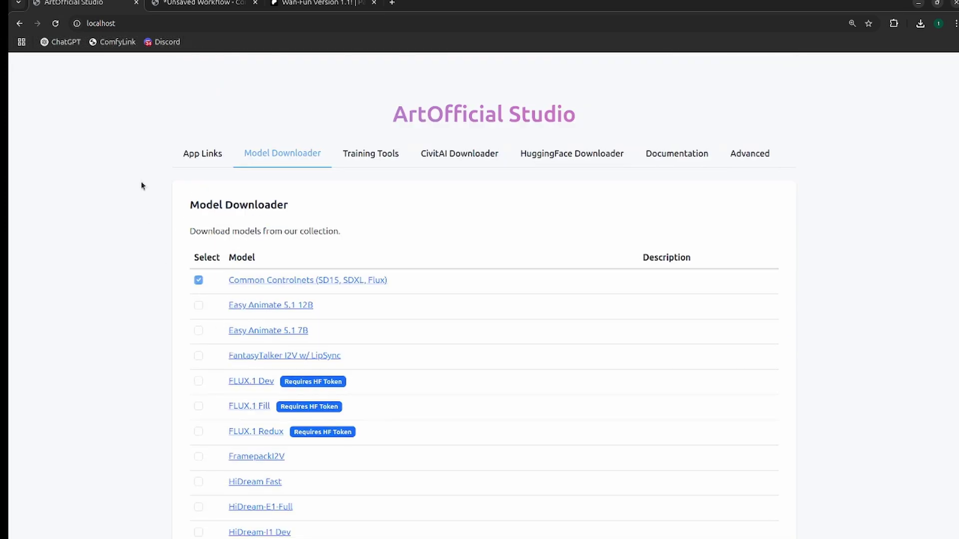
pyautogui.click(195, 145)
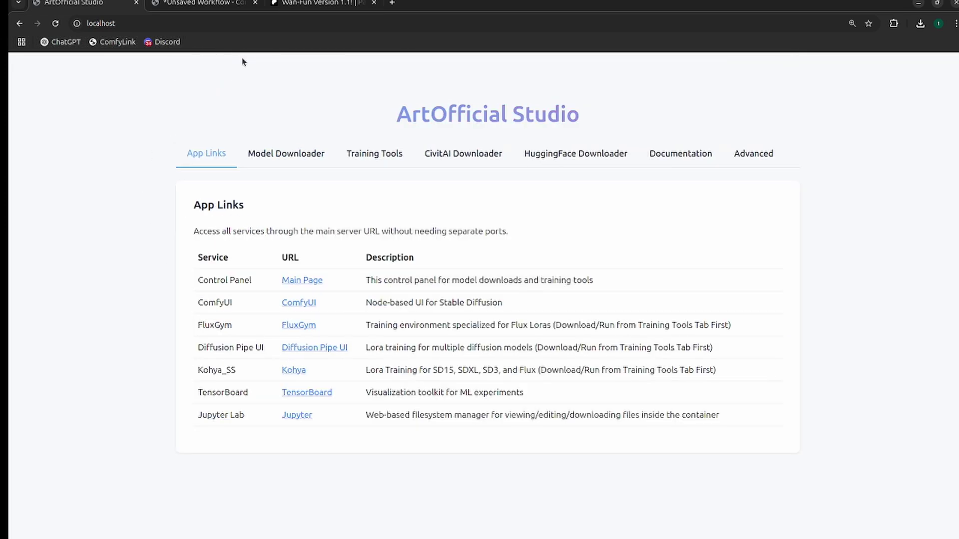
pyautogui.click(302, 304)
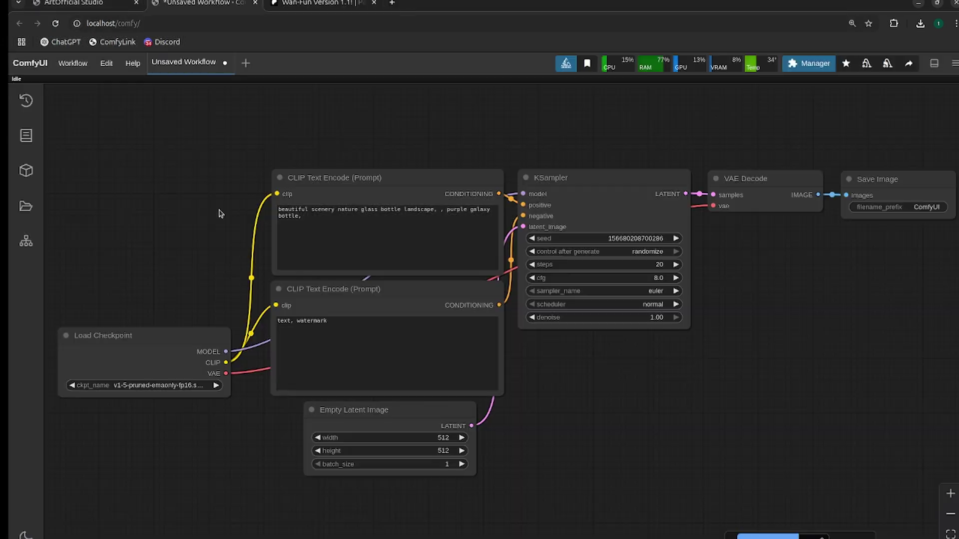
# Step: Open the WanNativeFunControlV2V.json workflow from the ControlVideo2Video folder of saved workflows
pyautogui.scroll(-2, 228, 205)
pyautogui.moveTo(81, 212); pyautogui.dragTo(203, 224)
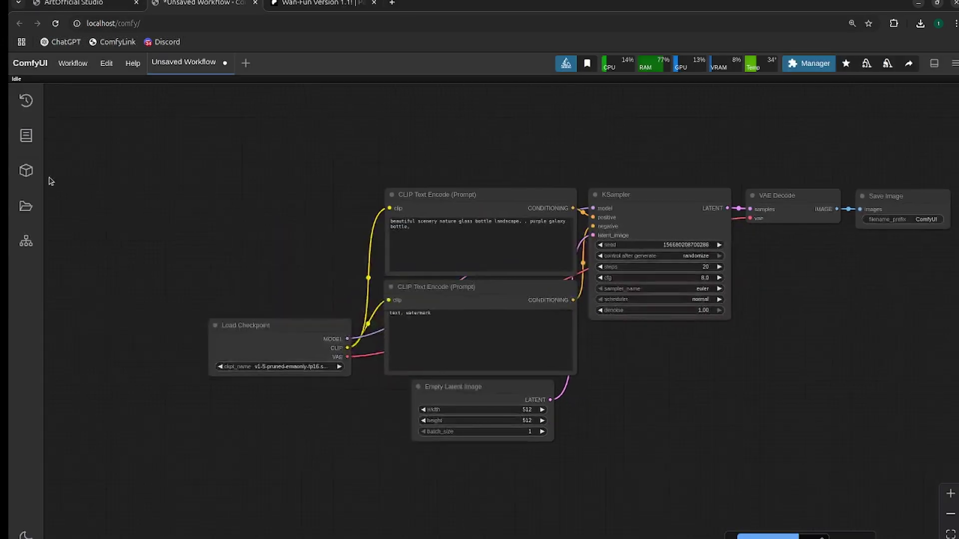
pyautogui.click(26, 205)
pyautogui.click(107, 122)
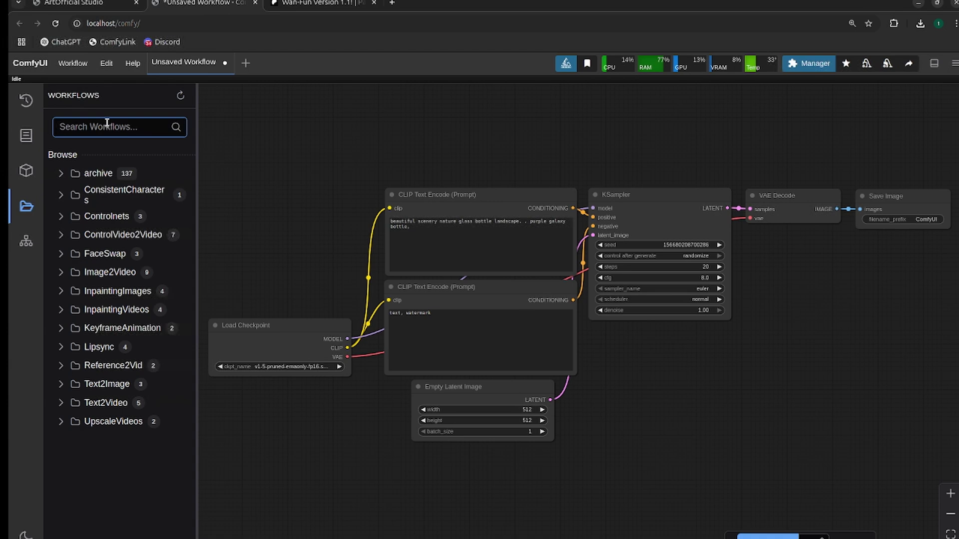
pyautogui.write('wa')
pyautogui.press('BackSpace')
pyautogui.press('BackSpace')
pyautogui.click(61, 235)
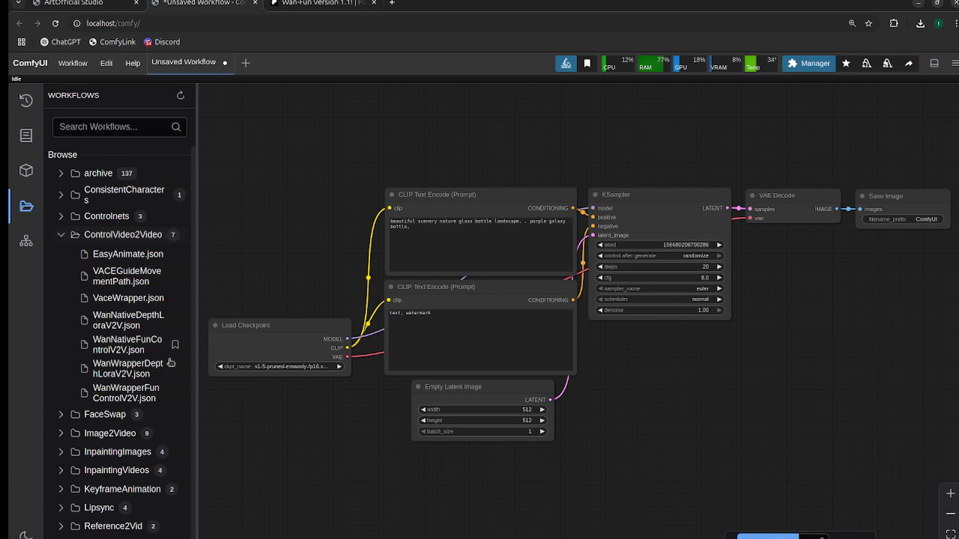
pyautogui.click(128, 345)
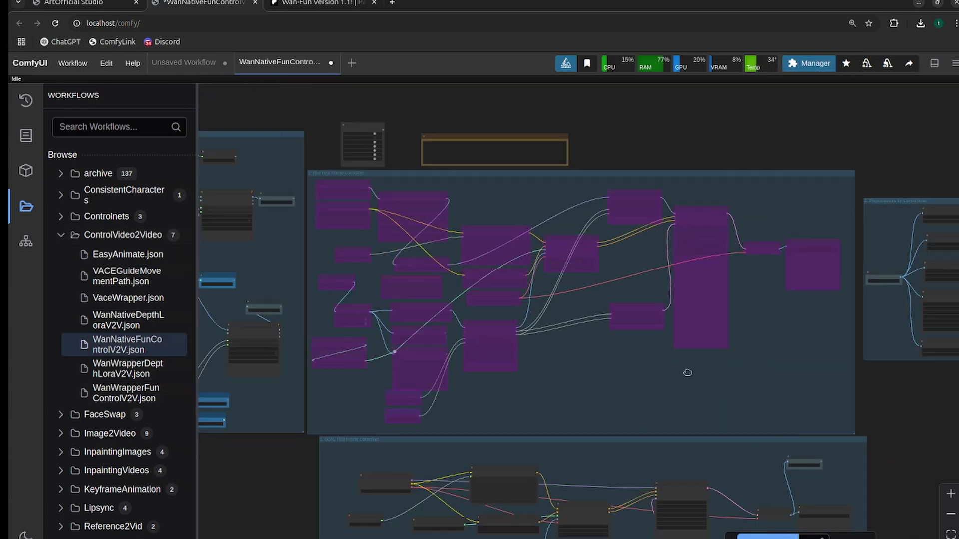
# Step: Examine the native workflow's first-frame Controlnet, ControlVideo preprocessor and Native Wan Inferencing groups
pyautogui.moveTo(687, 373); pyautogui.dragTo(771, 308)
pyautogui.scroll(3, 771, 308)
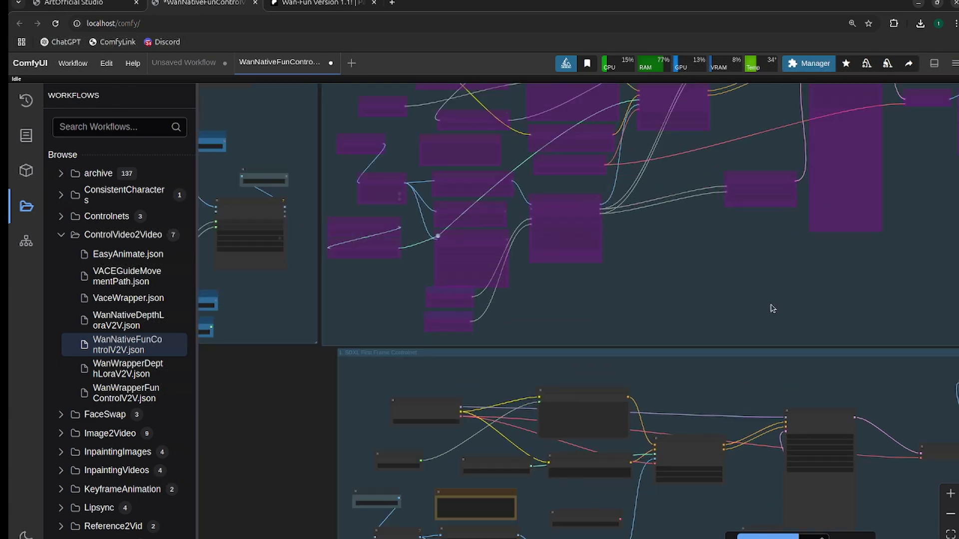
pyautogui.moveTo(764, 250); pyautogui.dragTo(794, 223)
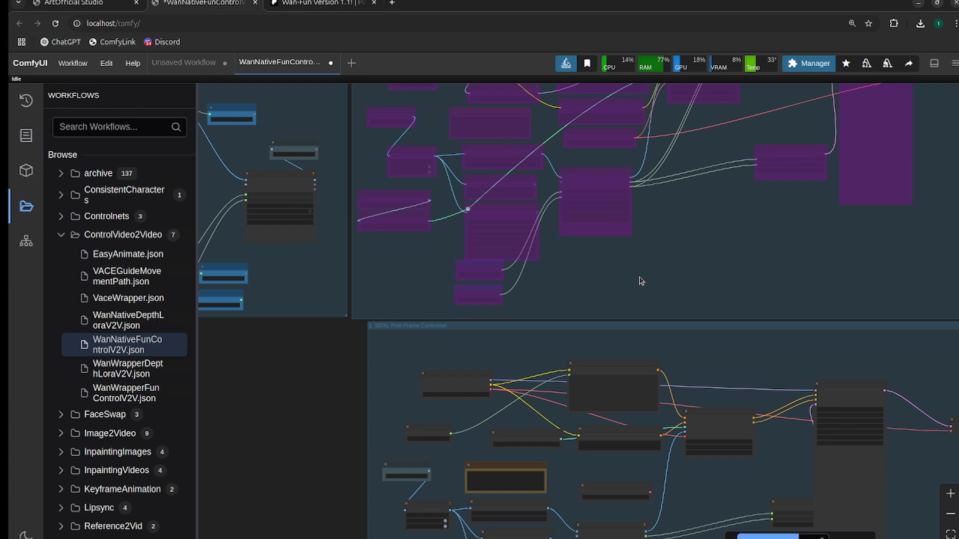
pyautogui.moveTo(754, 228); pyautogui.dragTo(341, 232)
pyautogui.moveTo(744, 238); pyautogui.dragTo(409, 335)
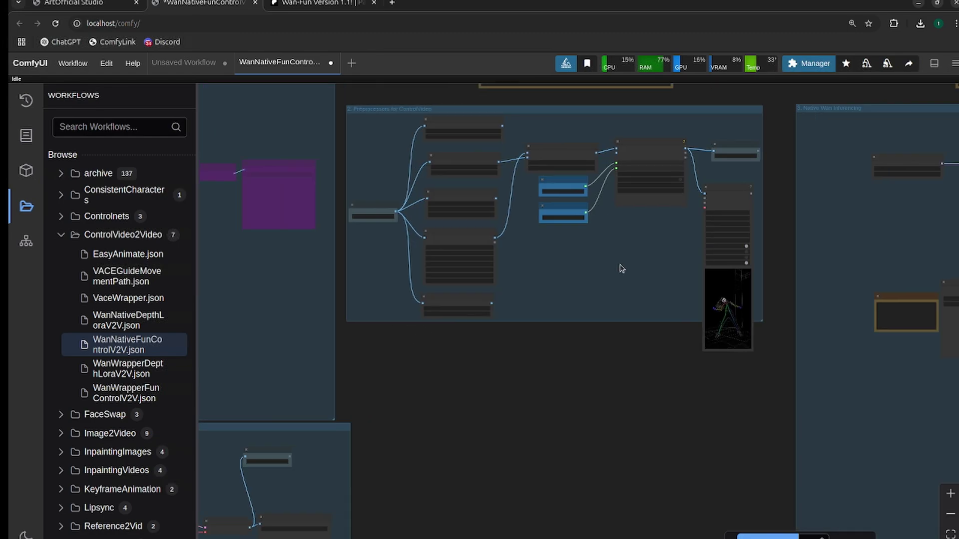
pyautogui.scroll(5, 621, 268)
pyautogui.moveTo(755, 257); pyautogui.dragTo(171, 315)
pyautogui.moveTo(786, 296); pyautogui.dragTo(556, 286)
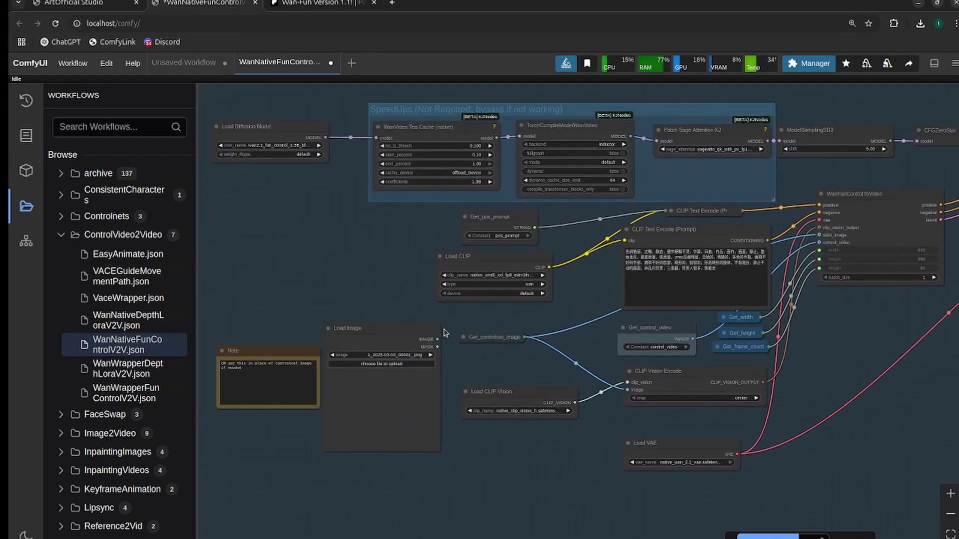
# Step: Widen the Load Diffusion Model node in the native inferencing group and check which diffusion models its unet_name offers
pyautogui.scroll(1, 444, 333)
pyautogui.moveTo(362, 250); pyautogui.dragTo(556, 445)
pyautogui.scroll(5, 556, 442)
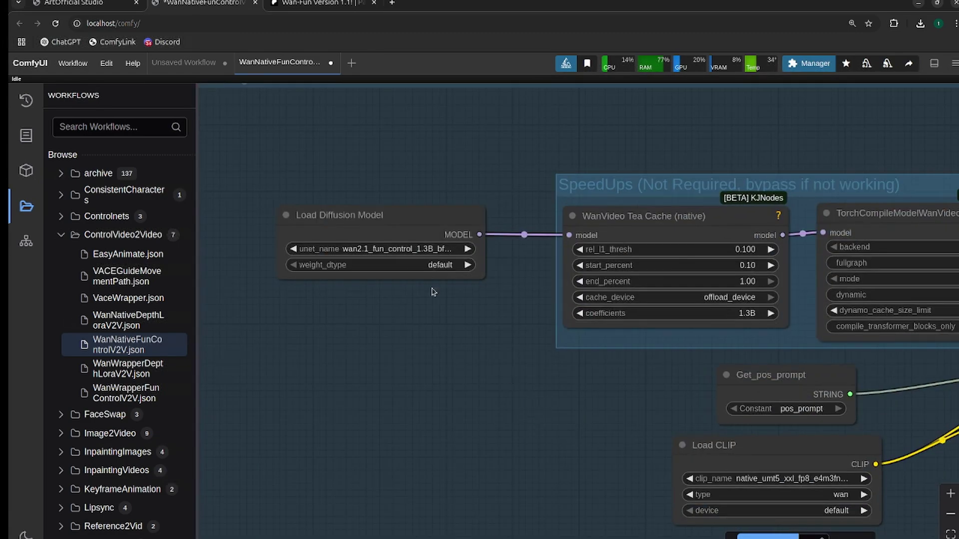
pyautogui.click(403, 249)
pyautogui.click(318, 306)
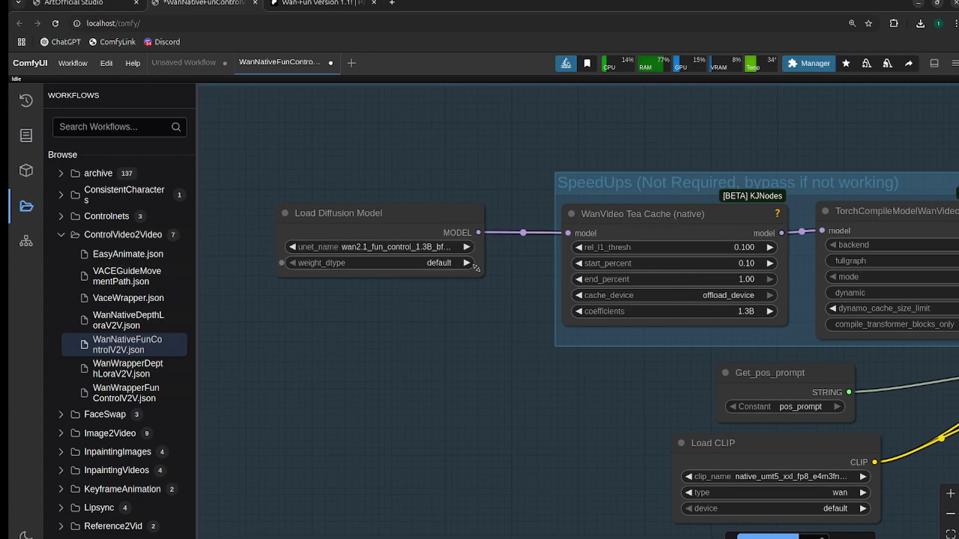
pyautogui.moveTo(476, 268); pyautogui.dragTo(577, 283)
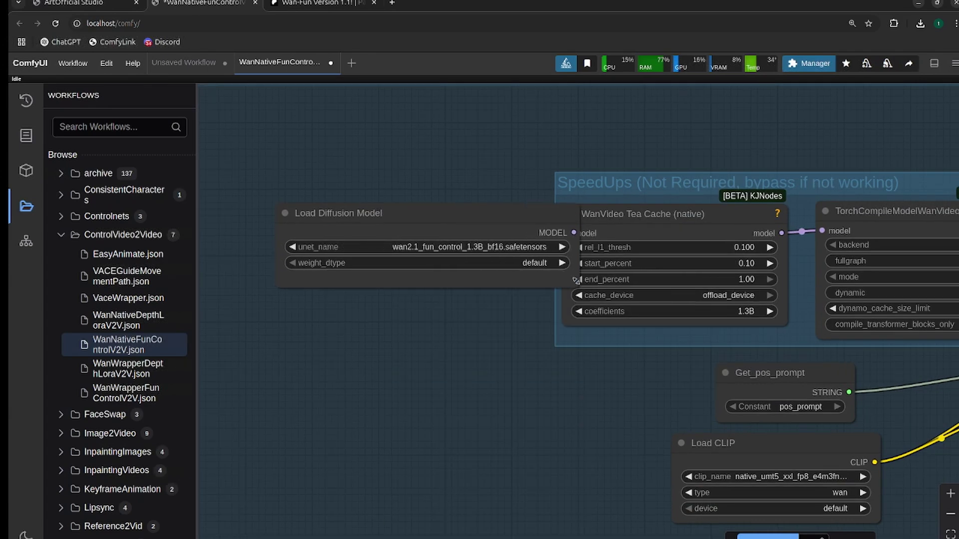
pyautogui.click(457, 244)
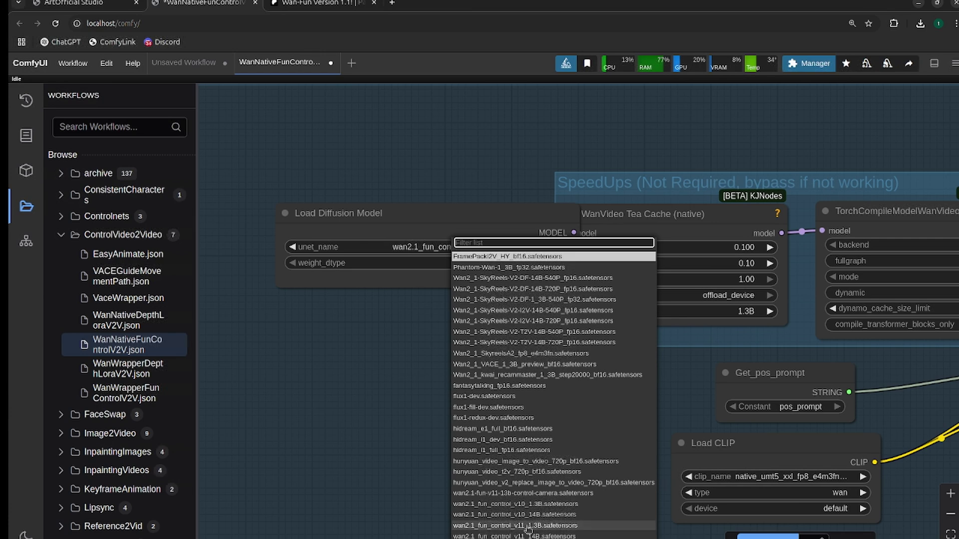
pyautogui.scroll(-5, 349, 502)
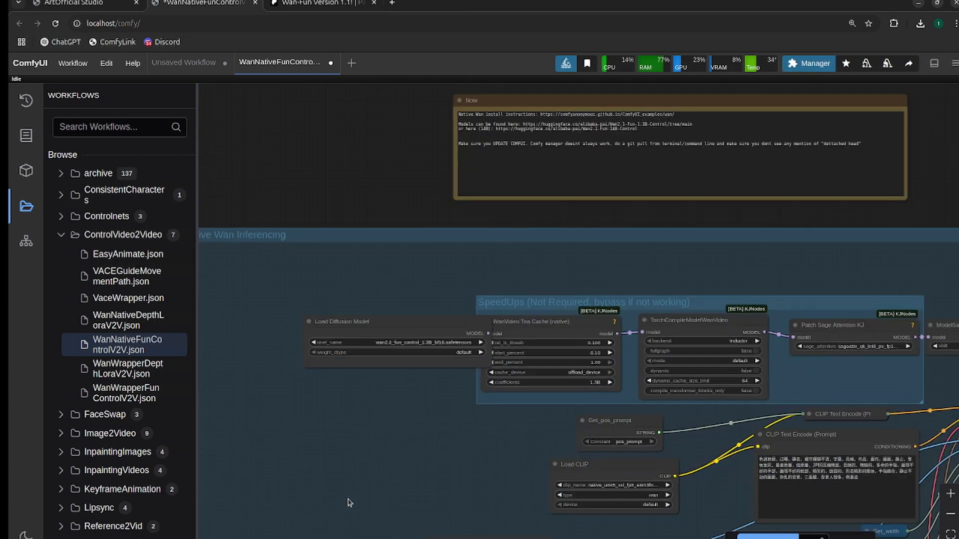
# Step: Open the WanWrapperFunControlV2V.json workflow from the ControlVideo2Video folder
pyautogui.scroll(-3, 348, 502)
pyautogui.click(125, 393)
pyautogui.scroll(3, 421, 452)
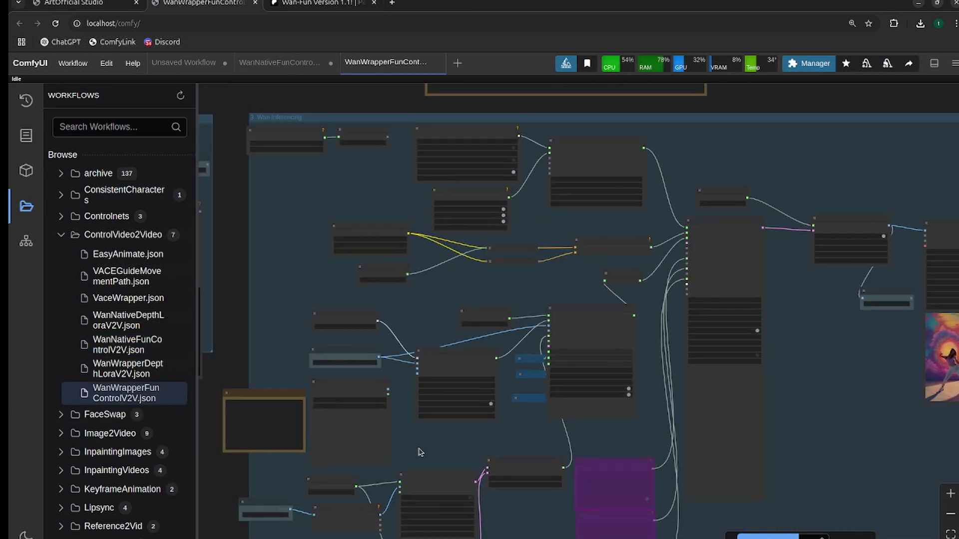
pyautogui.scroll(-3, 420, 452)
pyautogui.moveTo(350, 455); pyautogui.dragTo(805, 450)
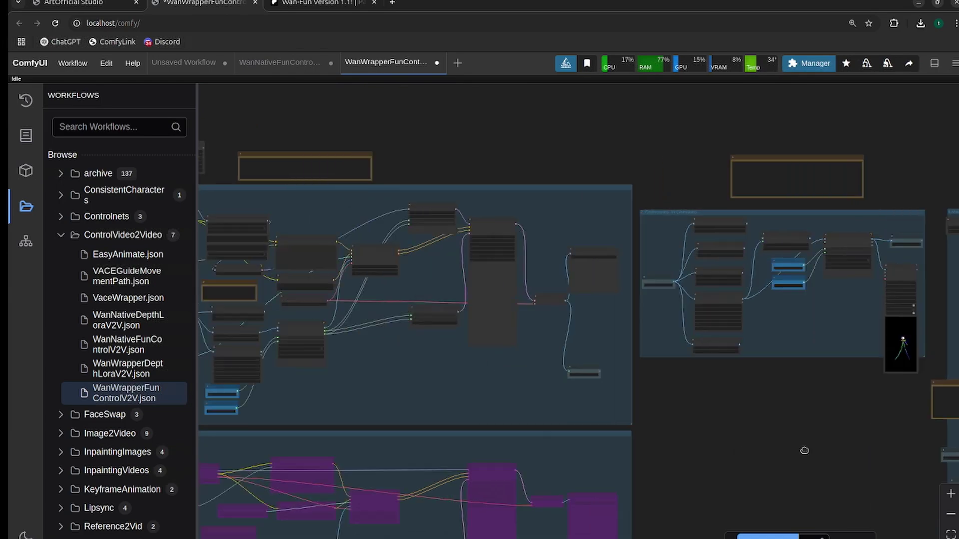
# Step: Examine how the wrapper workflow's video input group feeds the Flux First Frame Controlnet group
pyautogui.scroll(8, 805, 450)
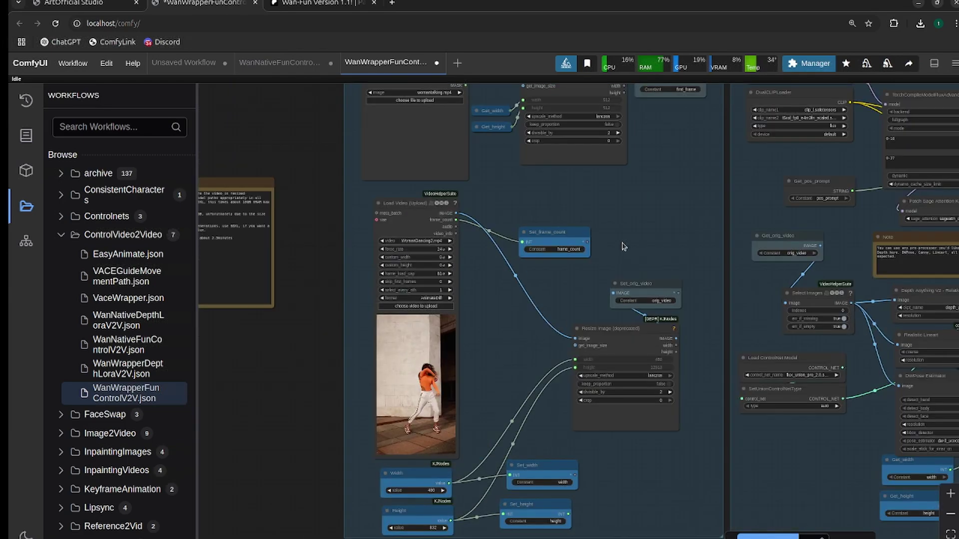
pyautogui.scroll(-2, 582, 245)
pyautogui.moveTo(710, 236); pyautogui.dragTo(525, 244)
pyautogui.scroll(6, 548, 244)
pyautogui.scroll(-2, 542, 250)
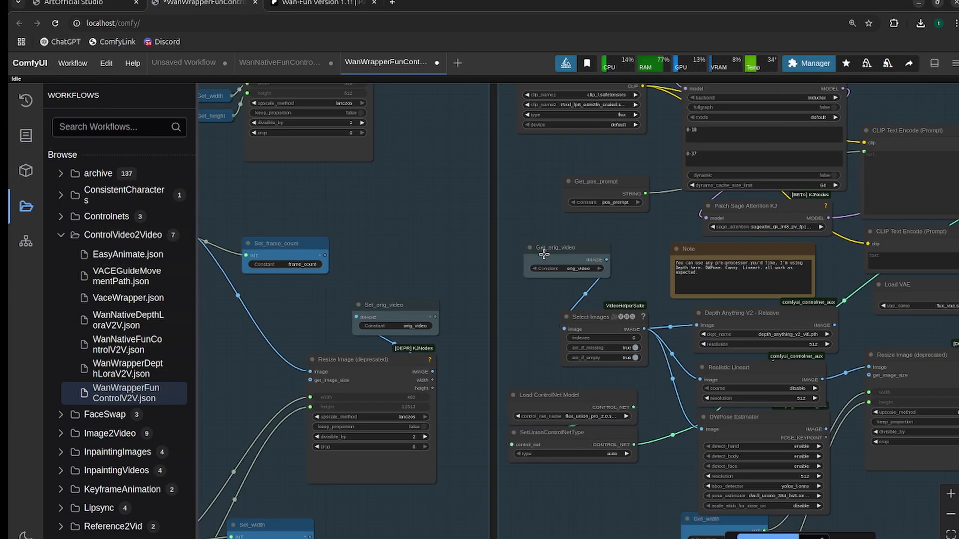
pyautogui.scroll(-5, 544, 254)
pyautogui.scroll(4, 346, 402)
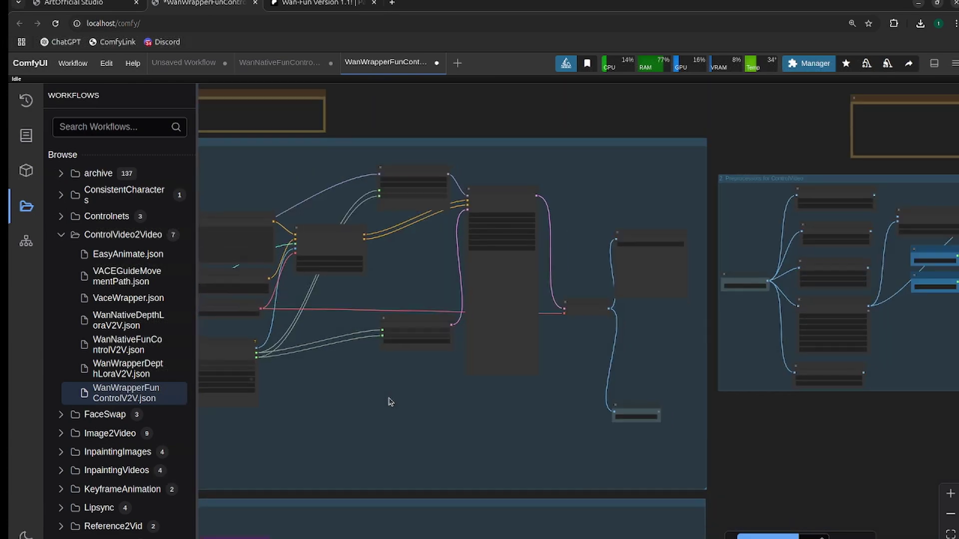
pyautogui.moveTo(391, 402); pyautogui.dragTo(627, 422)
# Step: Inspect the Load Video node with its Set_frame_count, Set_orig_video and Resize Image connections
pyautogui.scroll(4, 684, 391)
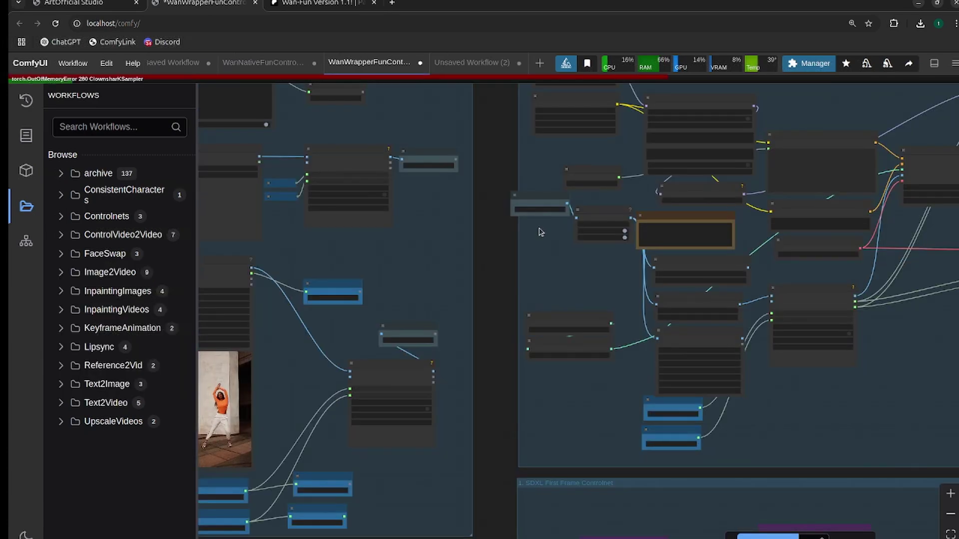
pyautogui.scroll(3, 593, 264)
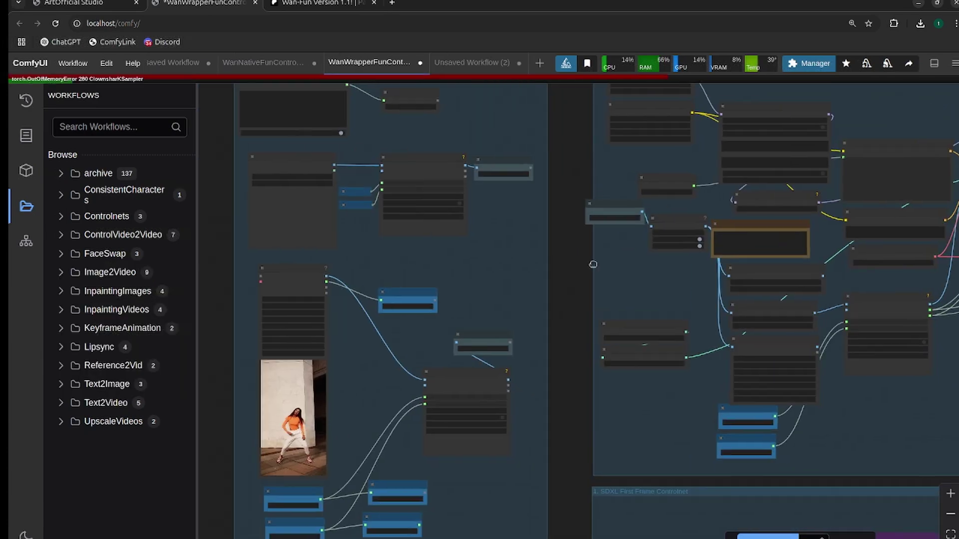
pyautogui.scroll(3, 593, 264)
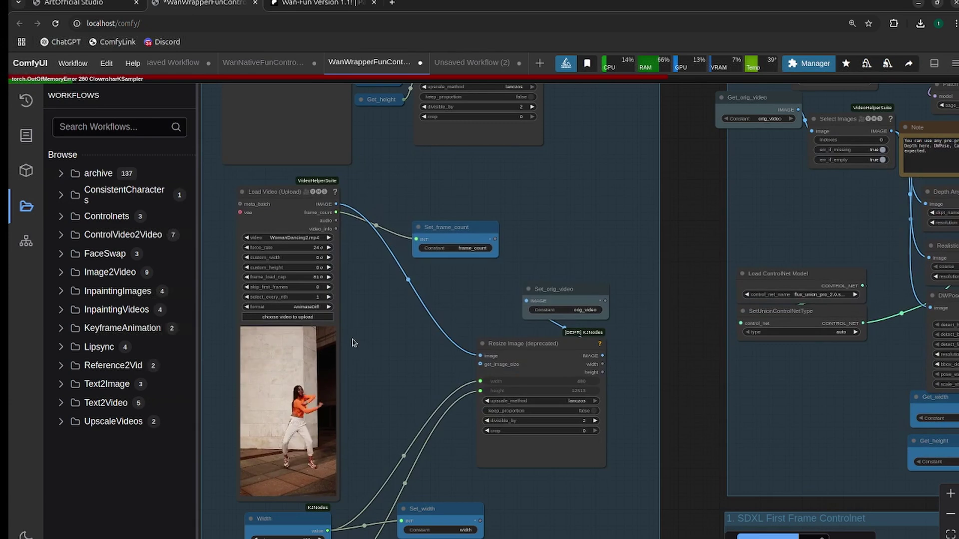
pyautogui.scroll(-3, 350, 265)
pyautogui.scroll(4, 338, 255)
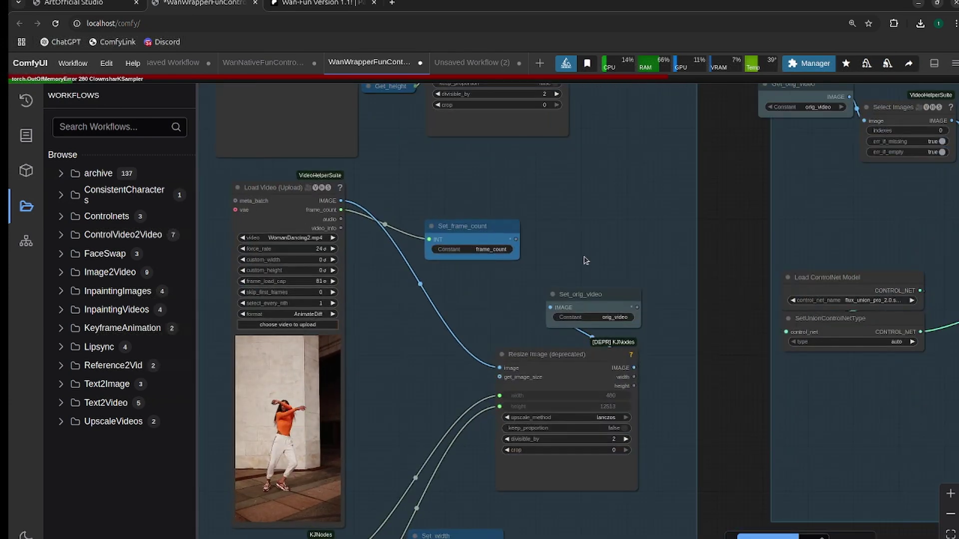
pyautogui.moveTo(612, 167); pyautogui.dragTo(414, 202)
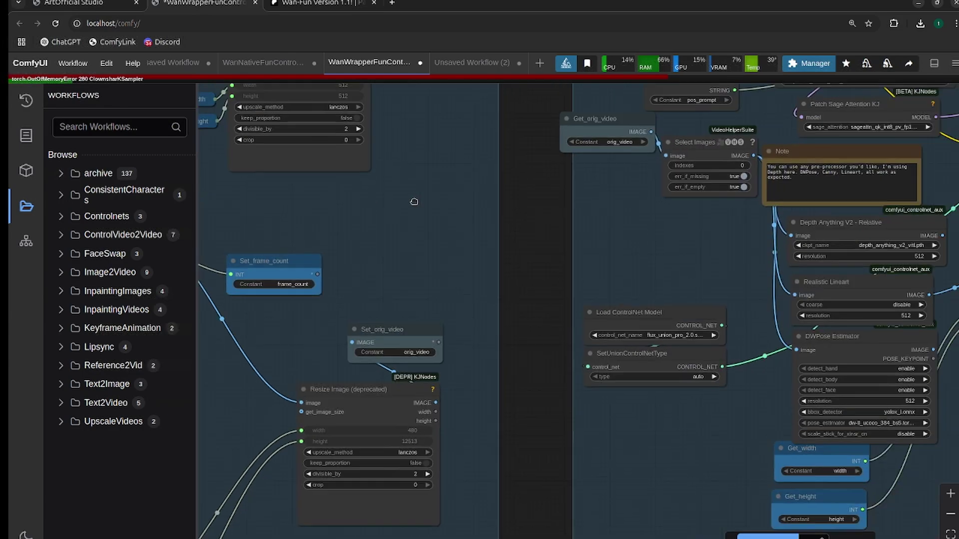
# Step: Move the Load ControlNet Model node slightly upward, away from SetUnionControlNetType, in the Flux First Frame Controlnet group
pyautogui.scroll(-6, 568, 350)
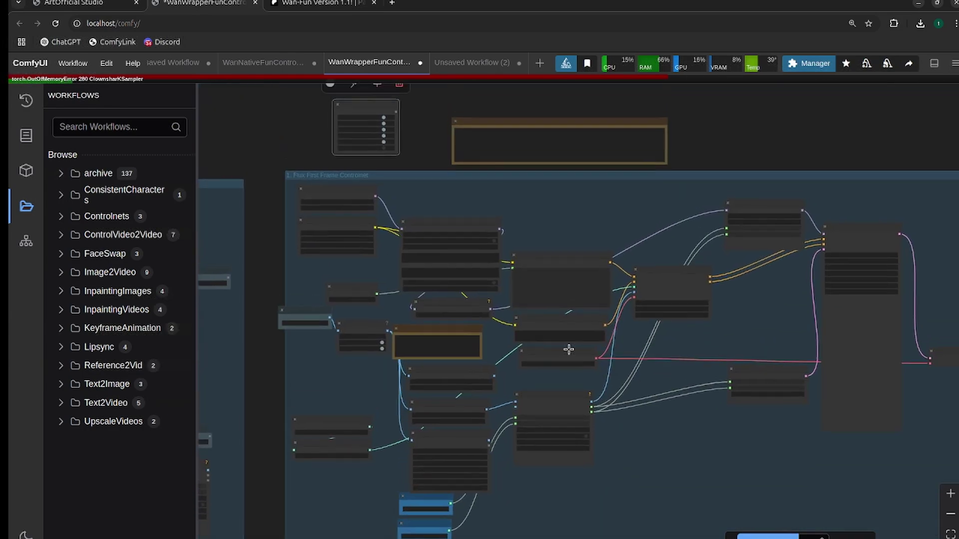
pyautogui.scroll(5, 569, 350)
pyautogui.moveTo(286, 438); pyautogui.dragTo(621, 456)
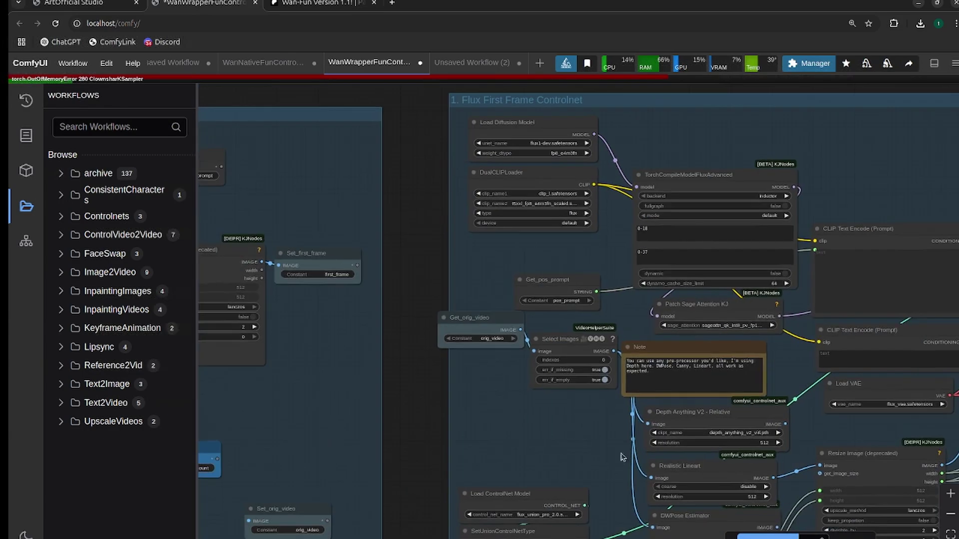
pyautogui.moveTo(564, 421); pyautogui.dragTo(564, 399)
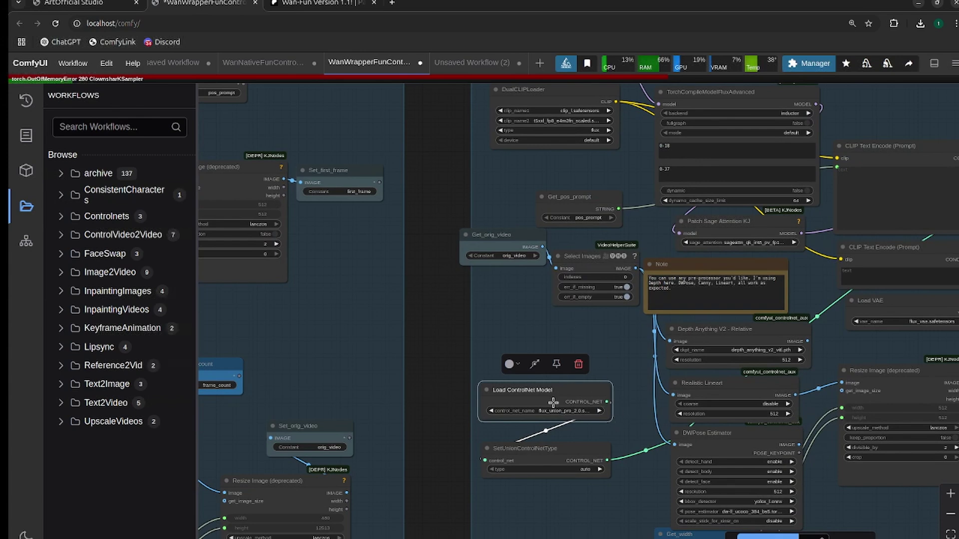
# Step: Examine the preprocessors for ControlVideo group, including the DWPose Estimator, Image Blend, Resize Image and Video Combine nodes
pyautogui.scroll(-2, 553, 403)
pyautogui.moveTo(901, 503); pyautogui.dragTo(532, 456)
pyautogui.moveTo(795, 418); pyautogui.dragTo(210, 415)
pyautogui.scroll(2, 625, 415)
pyautogui.moveTo(709, 407); pyautogui.dragTo(539, 406)
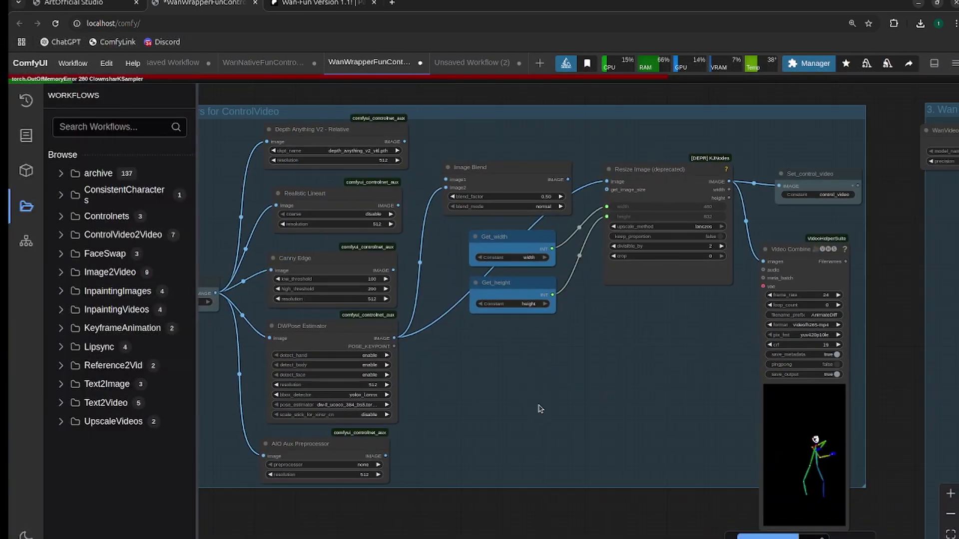
pyautogui.scroll(-1, 539, 387)
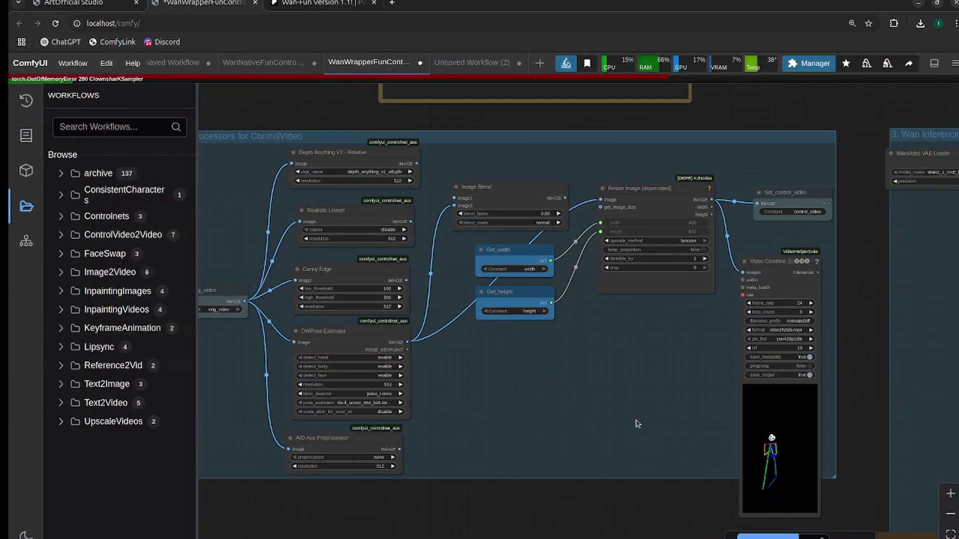
# Step: Move the Get_controlnet_image node closer to the lower WanVideo Encode node in the Wan Inferencing group
pyautogui.moveTo(637, 424); pyautogui.dragTo(682, 414)
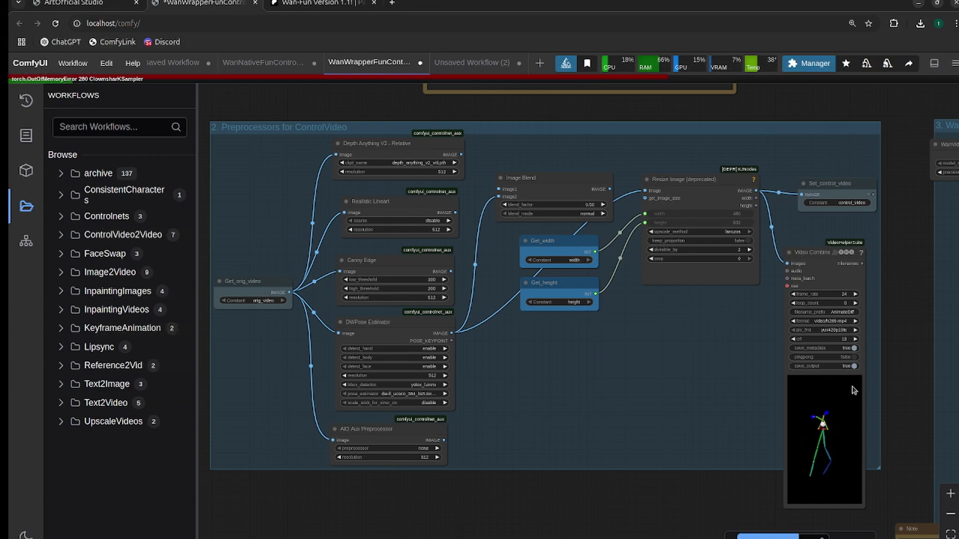
pyautogui.moveTo(692, 417); pyautogui.dragTo(360, 363)
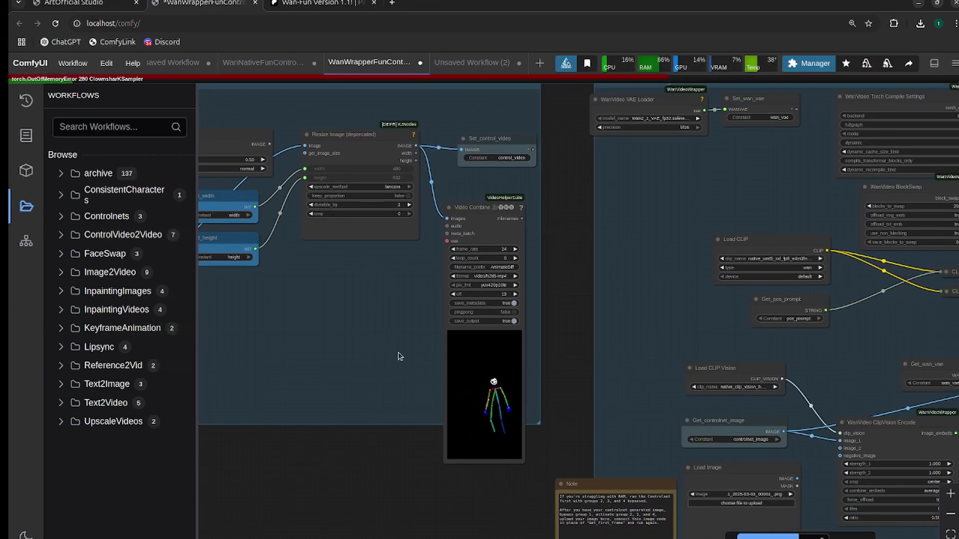
pyautogui.moveTo(648, 321); pyautogui.dragTo(302, 267)
pyautogui.scroll(-2, 476, 212)
pyautogui.scroll(2, 458, 252)
pyautogui.moveTo(592, 277); pyautogui.dragTo(586, 192)
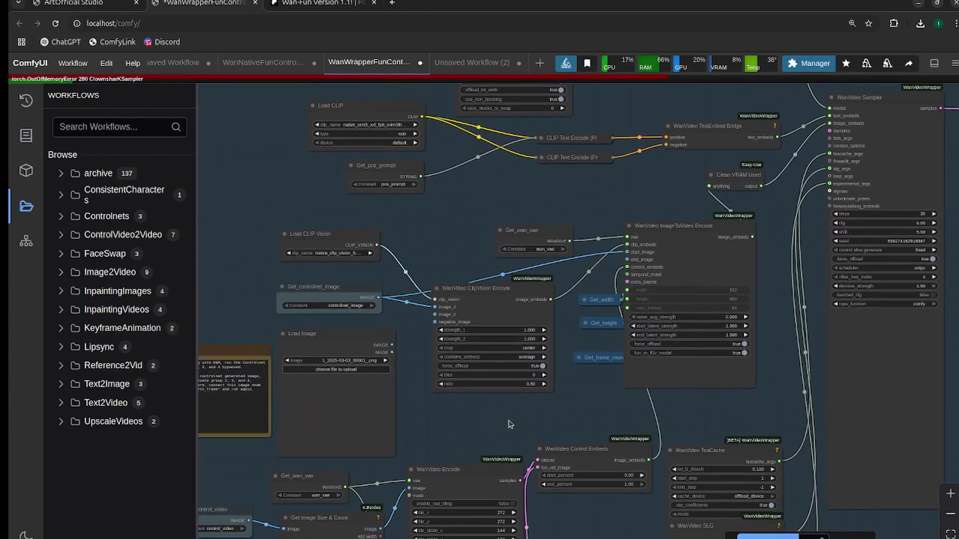
pyautogui.moveTo(510, 424); pyautogui.dragTo(560, 297)
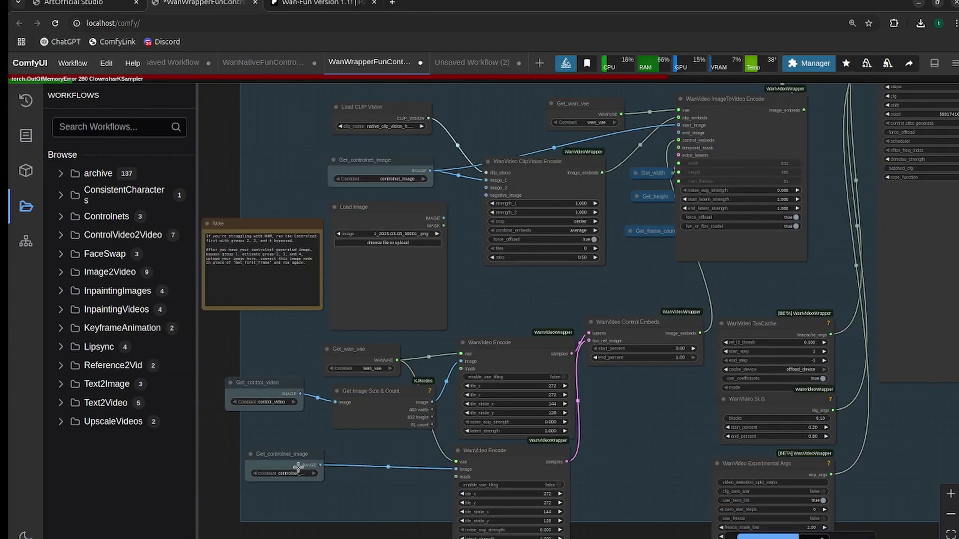
pyautogui.moveTo(298, 463); pyautogui.dragTo(354, 477)
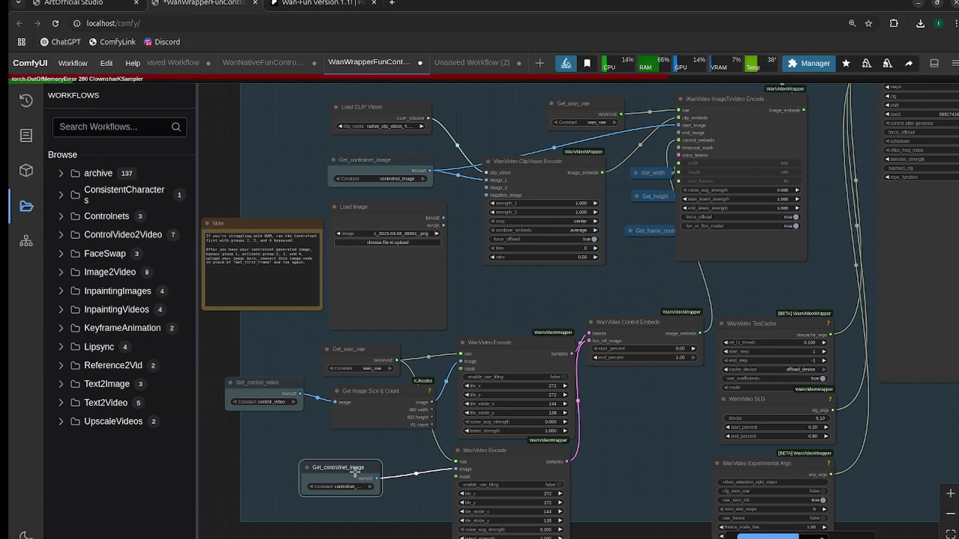
pyautogui.moveTo(497, 459); pyautogui.dragTo(496, 461)
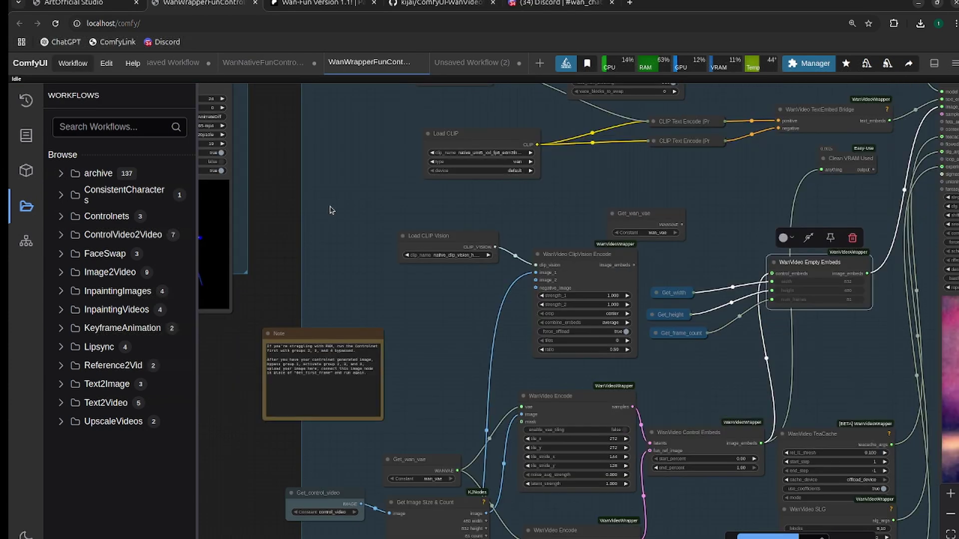
# Step: Route the WanVideo Empty Embeds image_embeds output through Clean VRAM Used into the WanVideo Sampler, and shift the Empty Embeds node slightly down
pyautogui.scroll(-1, 362, 205)
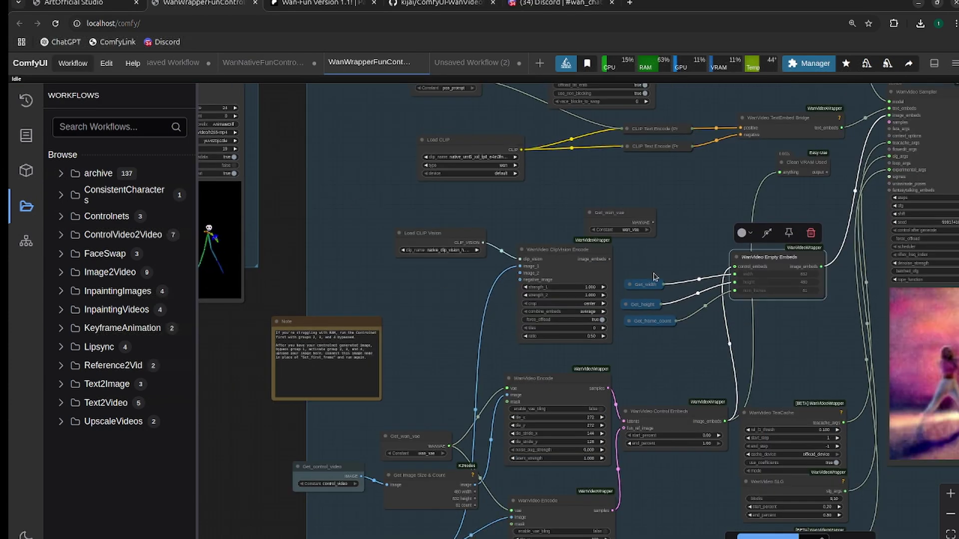
pyautogui.moveTo(661, 261); pyautogui.dragTo(672, 250)
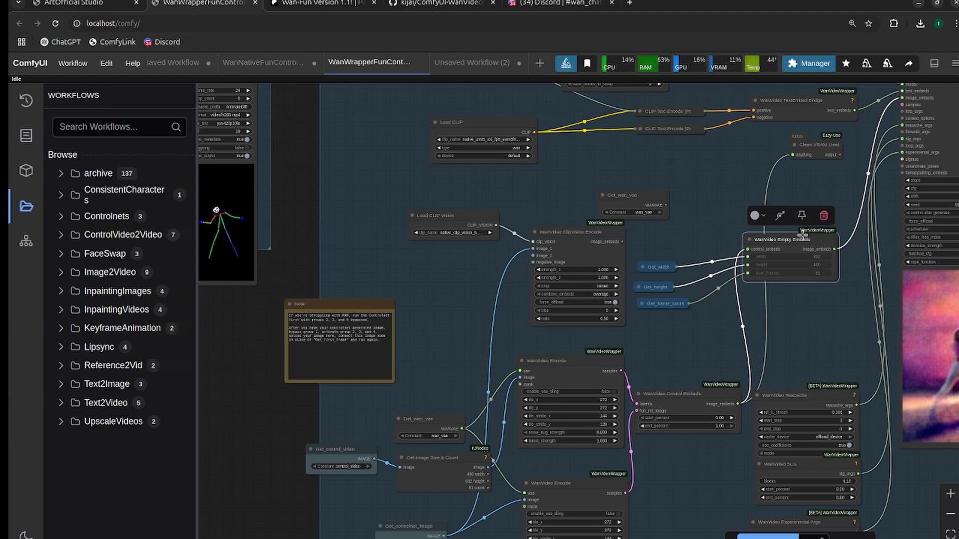
pyautogui.moveTo(802, 235)
pyautogui.mouseDown()
pyautogui.moveTo(812, 274)
pyautogui.moveTo(801, 150)
pyautogui.moveTo(843, 154)
pyautogui.moveTo(913, 98)
pyautogui.mouseUp()
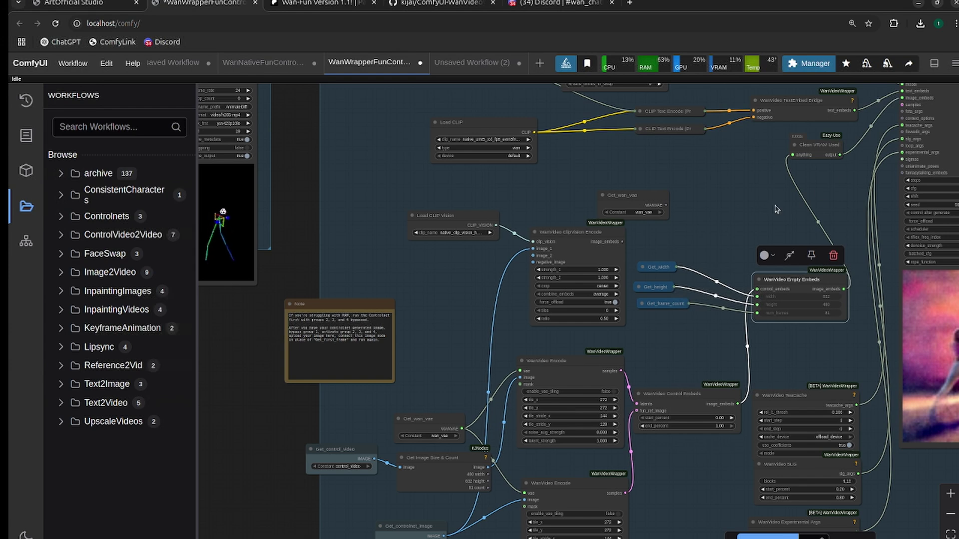
# Step: Examine the Wan Inferencing group's VAE Loader, Load CLIP, Torch Compile Settings, BlockSwap and WanVideo Model Loader nodes
pyautogui.moveTo(334, 228); pyautogui.dragTo(518, 352)
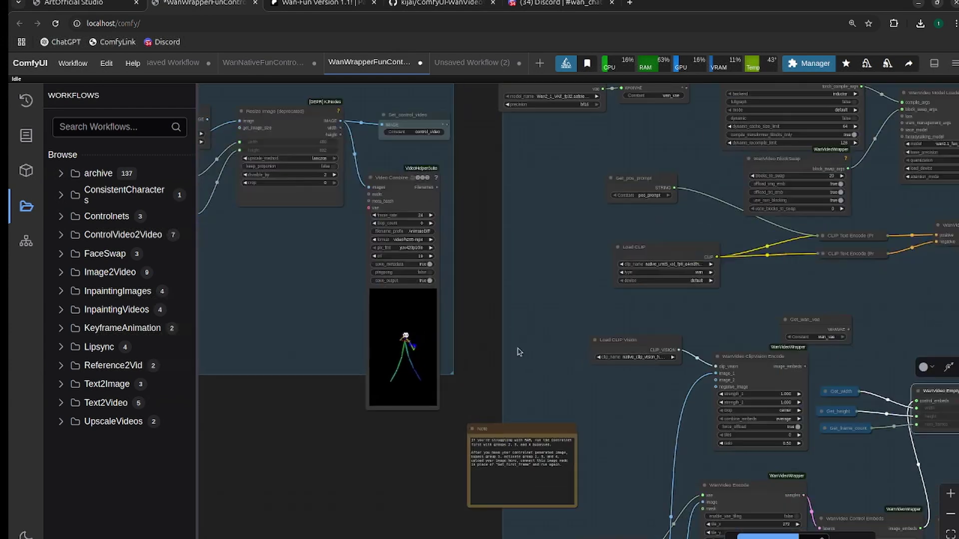
pyautogui.scroll(-2, 543, 274)
pyautogui.scroll(2, 553, 223)
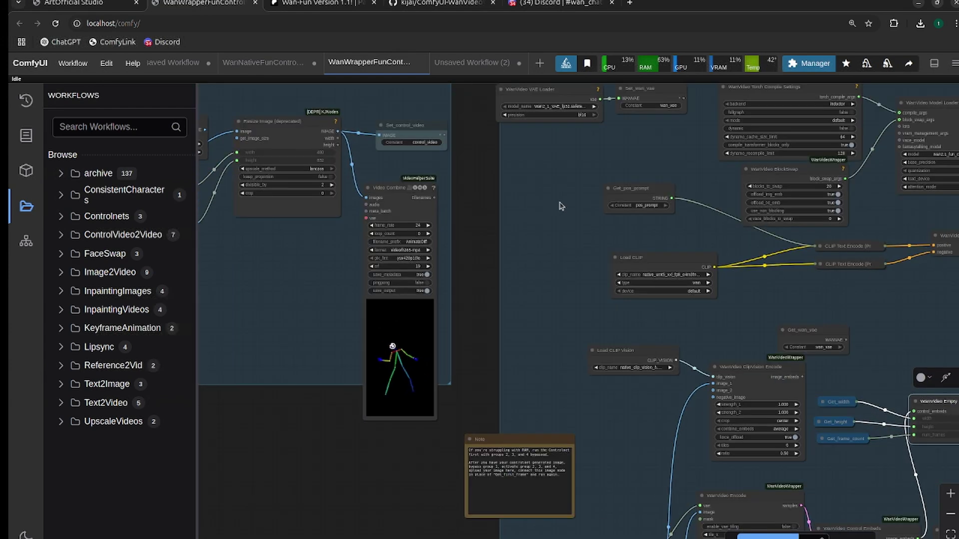
pyautogui.moveTo(560, 204); pyautogui.dragTo(565, 236)
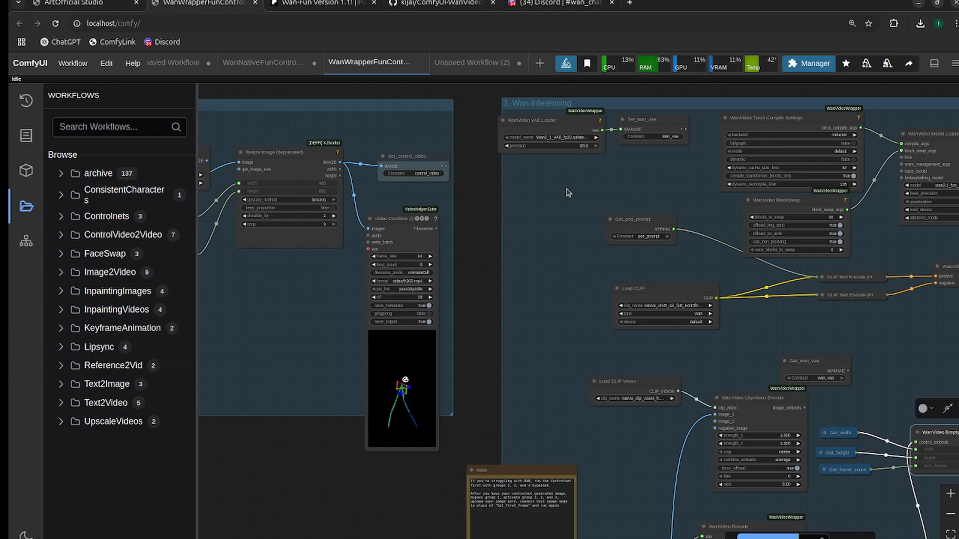
pyautogui.moveTo(568, 226); pyautogui.dragTo(335, 225)
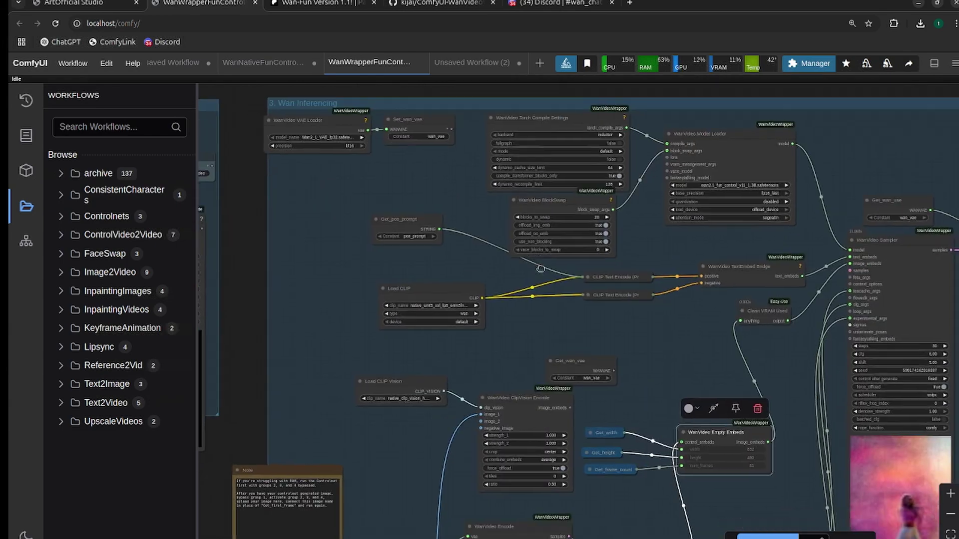
pyautogui.scroll(4, 523, 291)
pyautogui.moveTo(509, 297); pyautogui.dragTo(473, 364)
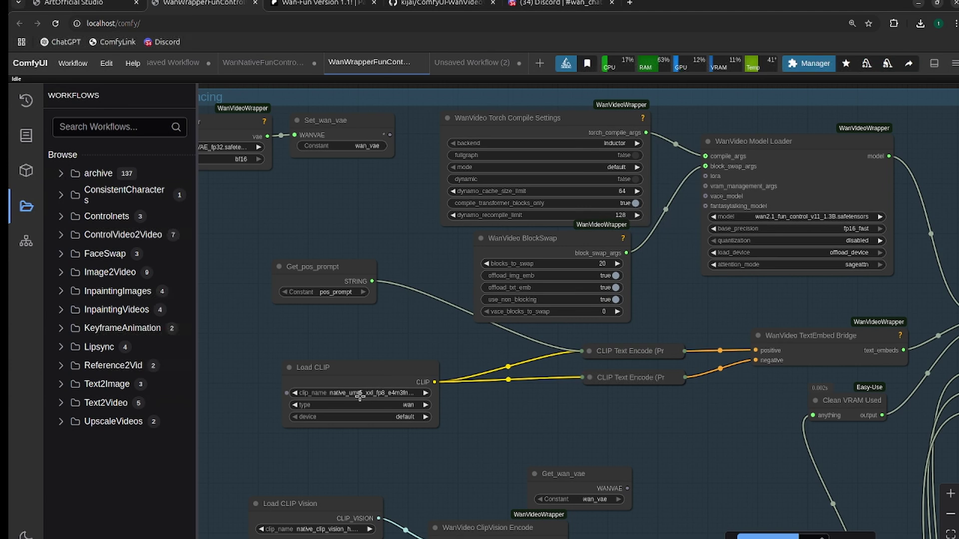
pyautogui.moveTo(374, 217); pyautogui.dragTo(527, 260)
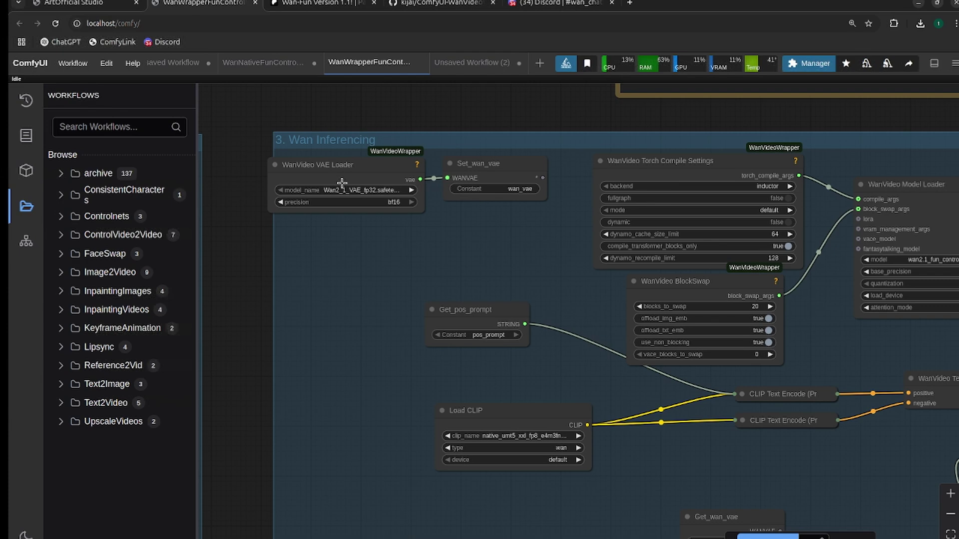
pyautogui.moveTo(473, 250); pyautogui.dragTo(226, 238)
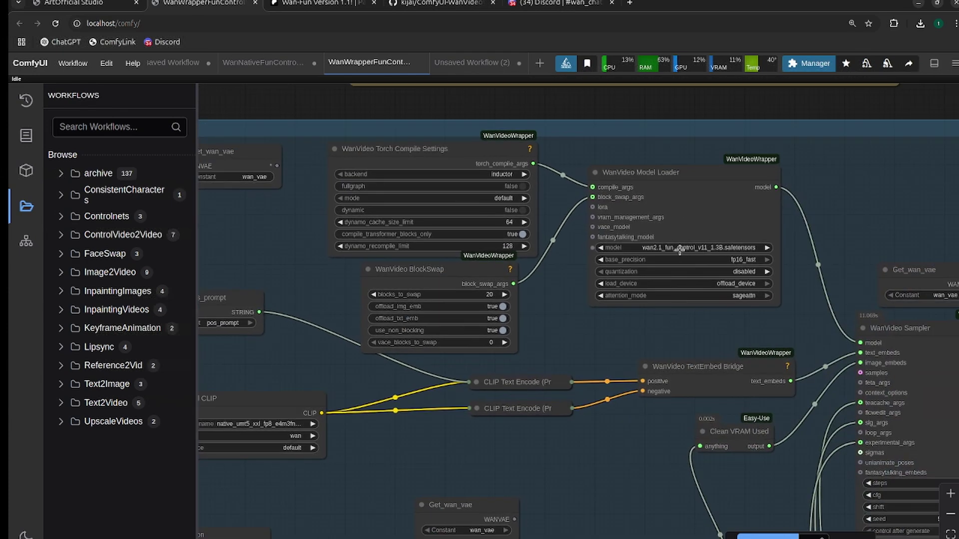
pyautogui.moveTo(688, 348); pyautogui.dragTo(668, 324)
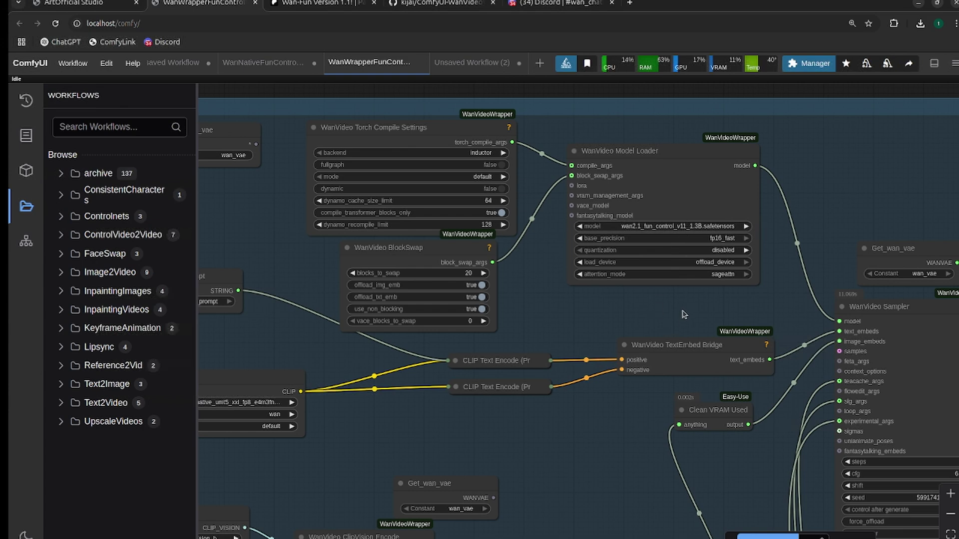
# Step: Delete the WanVideo ClipVision Encode and Load CLIP Vision nodes from the Wan Inferencing group
pyautogui.moveTo(684, 314); pyautogui.dragTo(584, 192)
pyautogui.moveTo(447, 409); pyautogui.dragTo(785, 134)
pyautogui.scroll(-1, 786, 134)
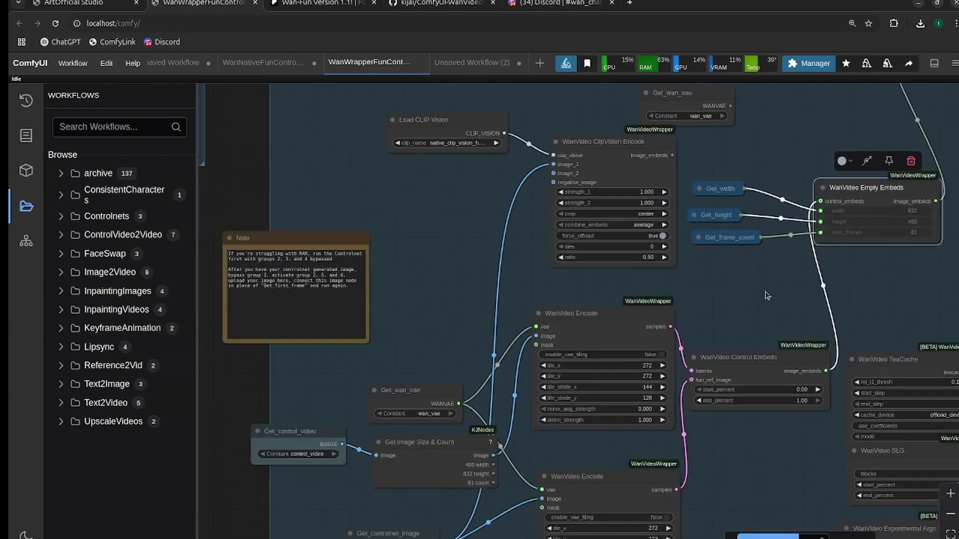
pyautogui.moveTo(768, 296); pyautogui.dragTo(730, 239)
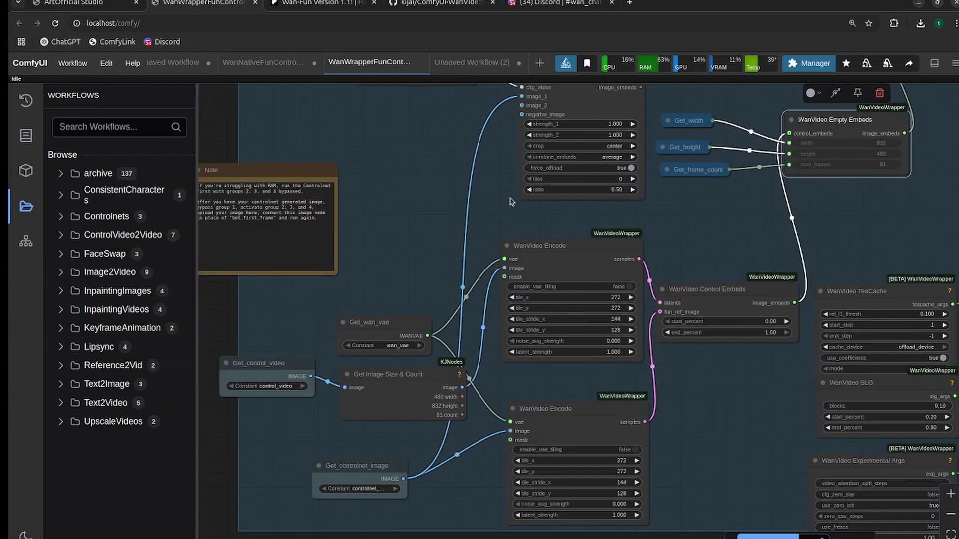
pyautogui.moveTo(510, 202); pyautogui.dragTo(485, 283)
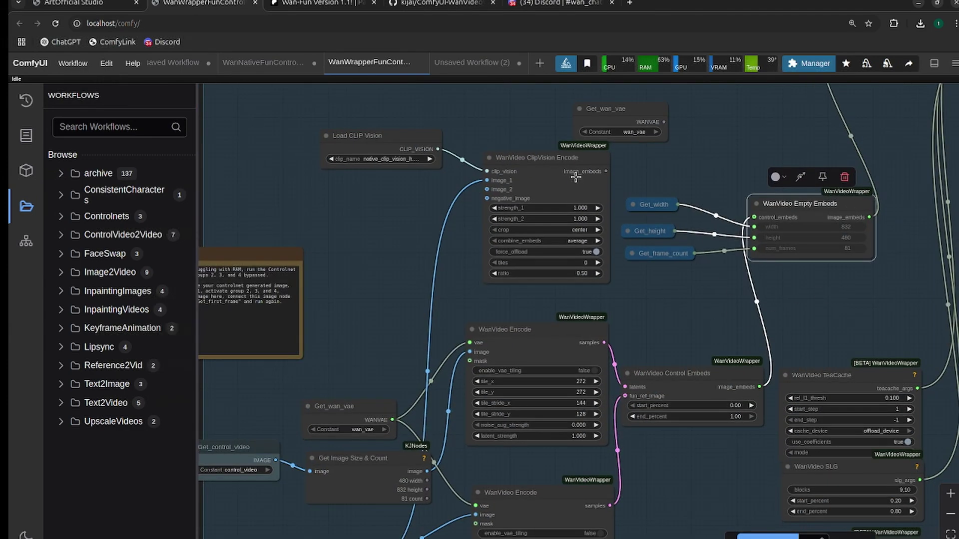
pyautogui.click(550, 160)
pyautogui.press('Delete')
pyautogui.click(378, 137)
pyautogui.press('Delete')
# Step: Tidy the Get Image Size & Count, Get_control_video, Get_wan_vae and Get_controlnet_image nodes beside the two WanVideo Encode nodes, and nudge WanVideo Control Embeds away from them
pyautogui.moveTo(435, 245)
pyautogui.mouseDown()
pyautogui.moveTo(463, 529)
pyautogui.moveTo(505, 524)
pyautogui.moveTo(478, 225)
pyautogui.mouseUp()
pyautogui.moveTo(499, 352)
pyautogui.mouseDown()
pyautogui.moveTo(522, 234)
pyautogui.moveTo(498, 197)
pyautogui.mouseUp()
pyautogui.moveTo(597, 214); pyautogui.dragTo(538, 231)
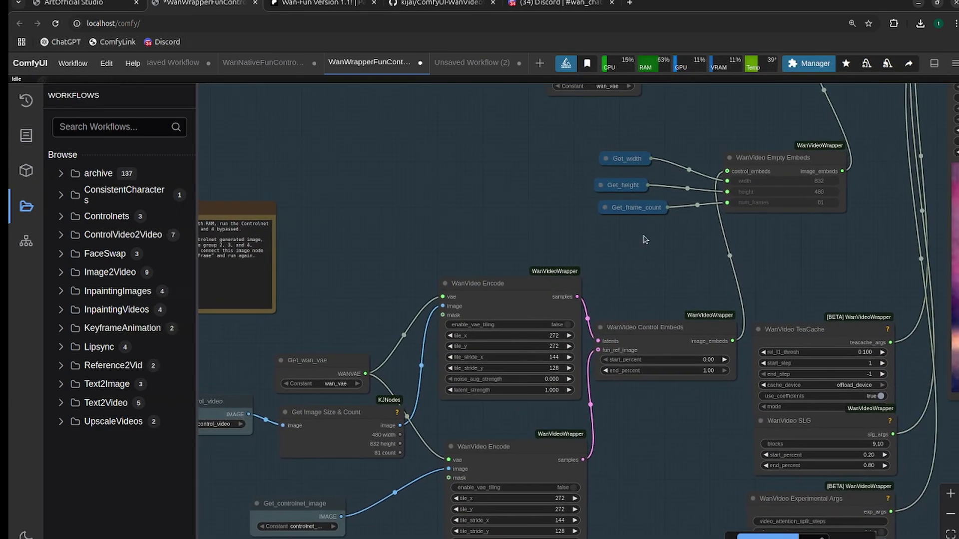
pyautogui.click(652, 337)
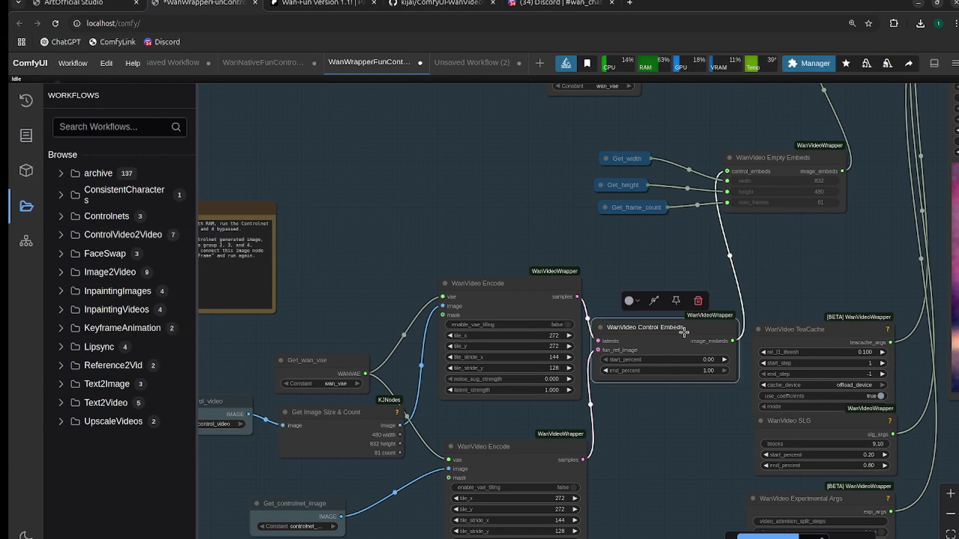
pyautogui.moveTo(474, 292); pyautogui.dragTo(484, 281)
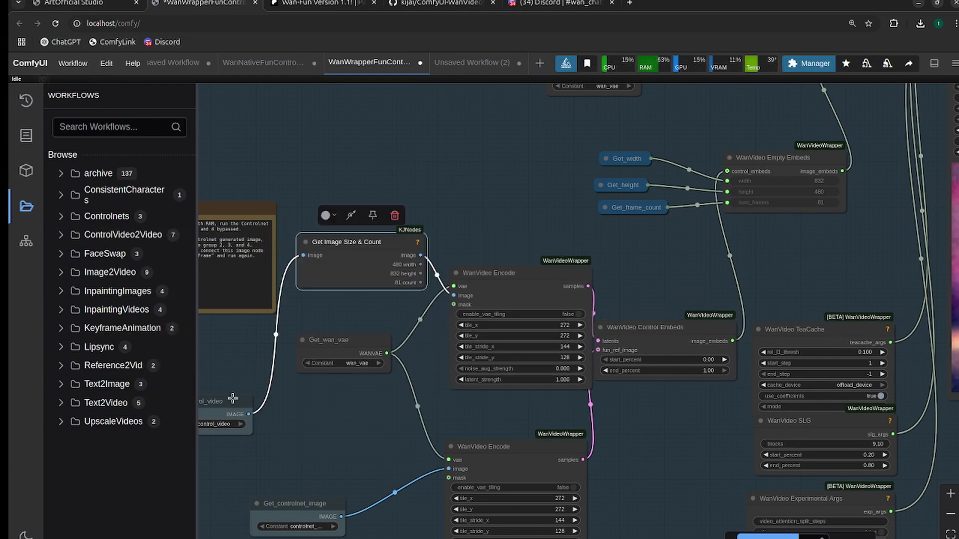
pyautogui.moveTo(231, 400); pyautogui.dragTo(390, 198)
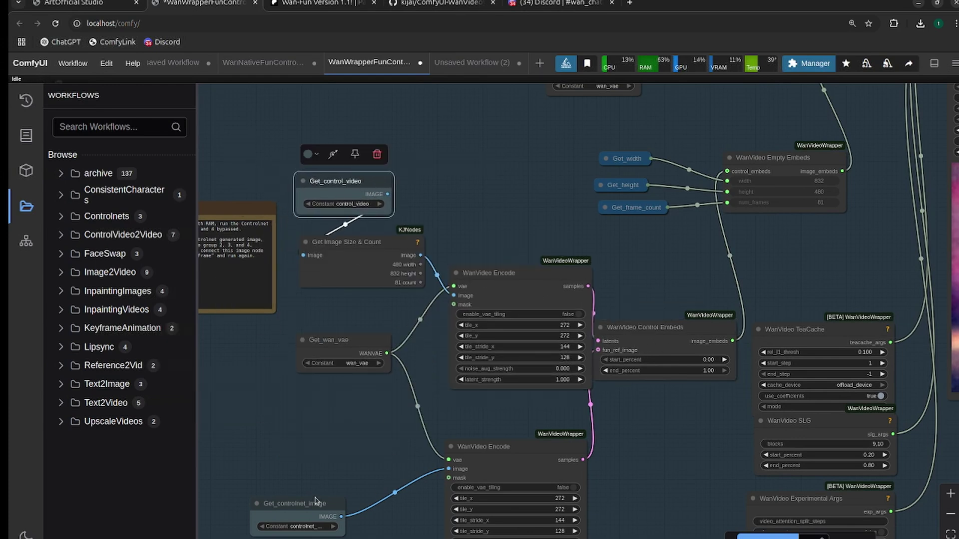
pyautogui.moveTo(315, 517); pyautogui.dragTo(361, 471)
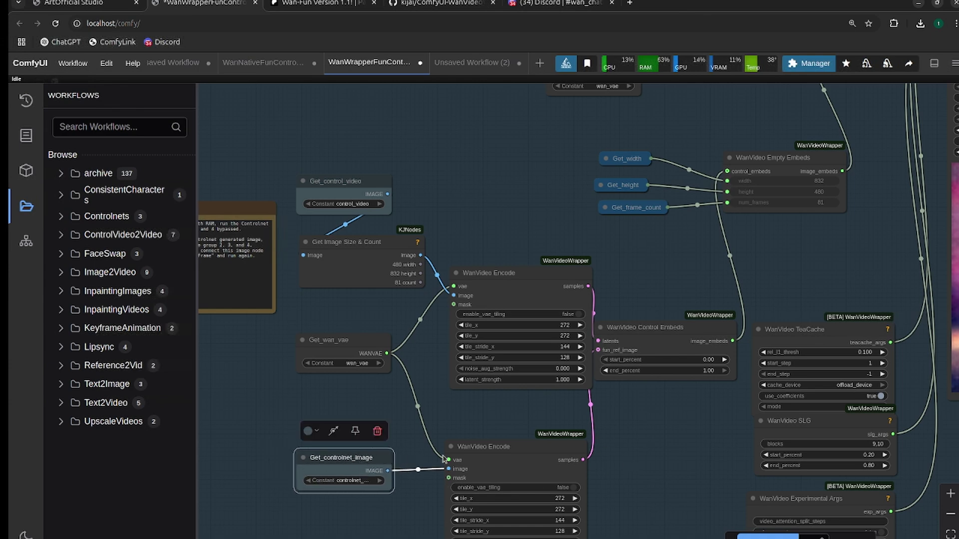
pyautogui.moveTo(659, 472); pyautogui.dragTo(561, 497)
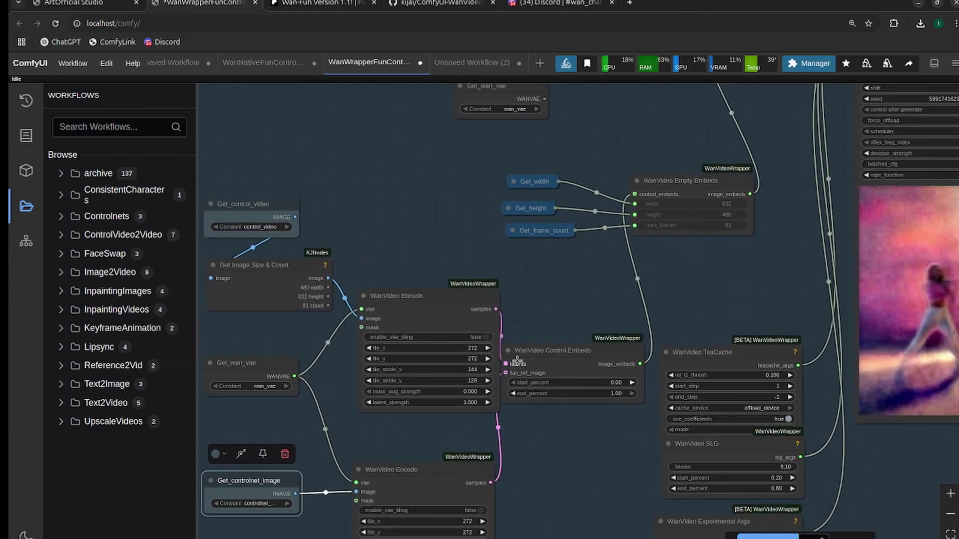
pyautogui.moveTo(556, 354); pyautogui.dragTo(563, 352)
# Step: Examine how WanVideo Empty Embeds feeds the WanVideo Sampler via Clean VRAM Used, along with the Model Loader, sampler and decode nodes
pyautogui.moveTo(600, 253); pyautogui.dragTo(588, 321)
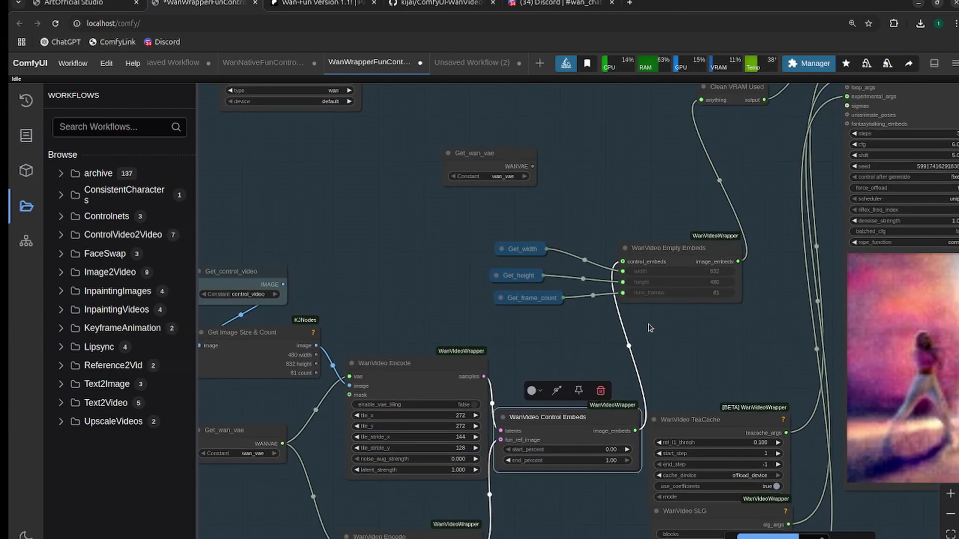
pyautogui.moveTo(650, 328); pyautogui.dragTo(571, 439)
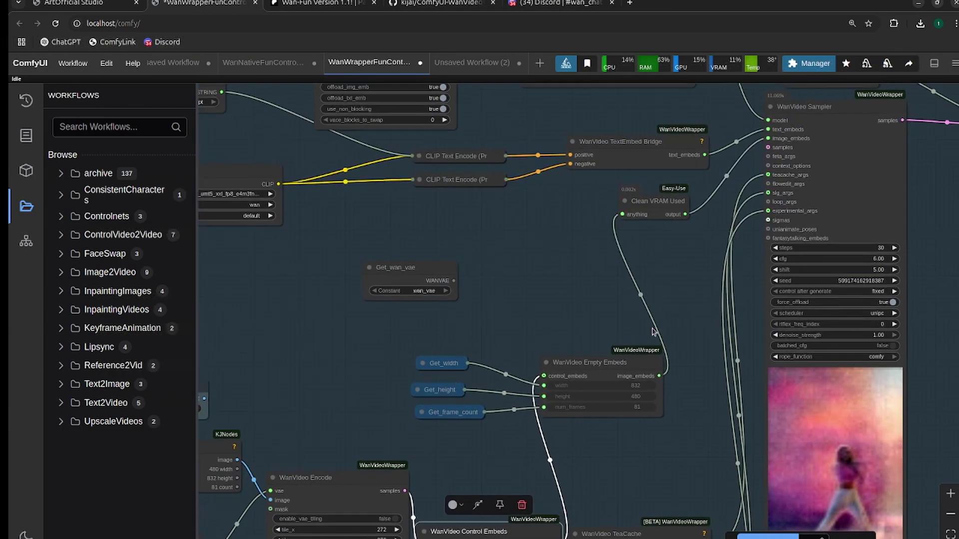
pyautogui.moveTo(681, 264); pyautogui.dragTo(581, 373)
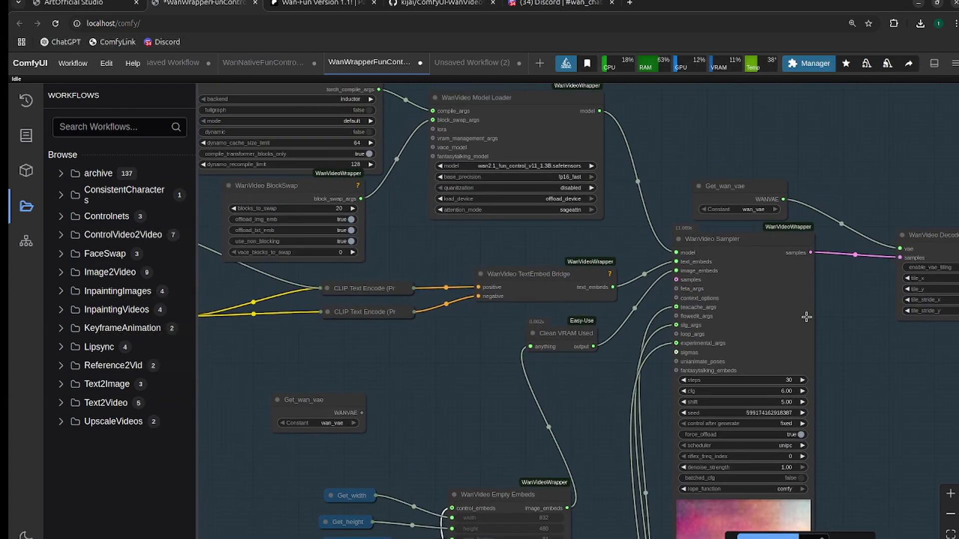
pyautogui.scroll(-1, 829, 332)
pyautogui.moveTo(830, 332); pyautogui.dragTo(899, 426)
pyautogui.scroll(5, 623, 341)
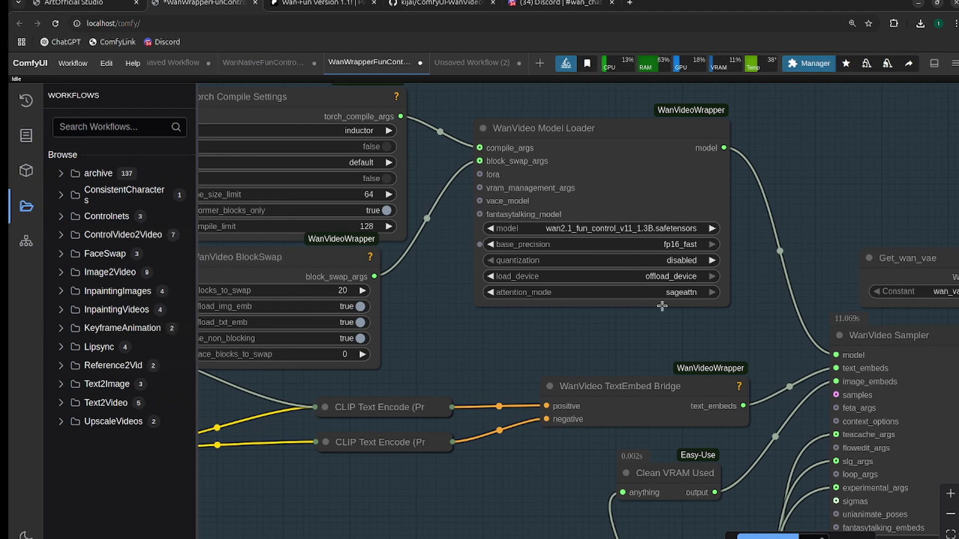
pyautogui.scroll(-1, 667, 351)
pyautogui.moveTo(666, 351); pyautogui.dragTo(474, 241)
pyautogui.scroll(-2, 484, 245)
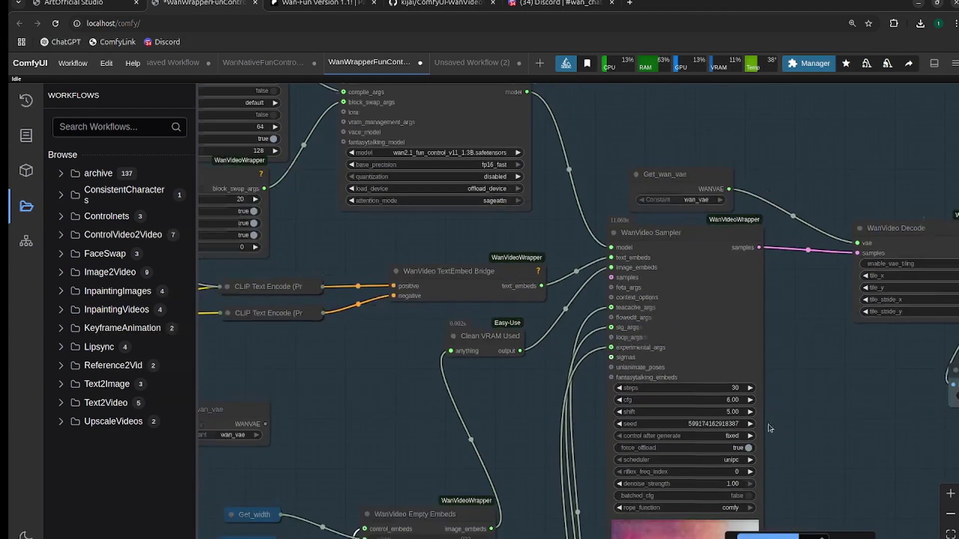
pyautogui.scroll(-5, 749, 300)
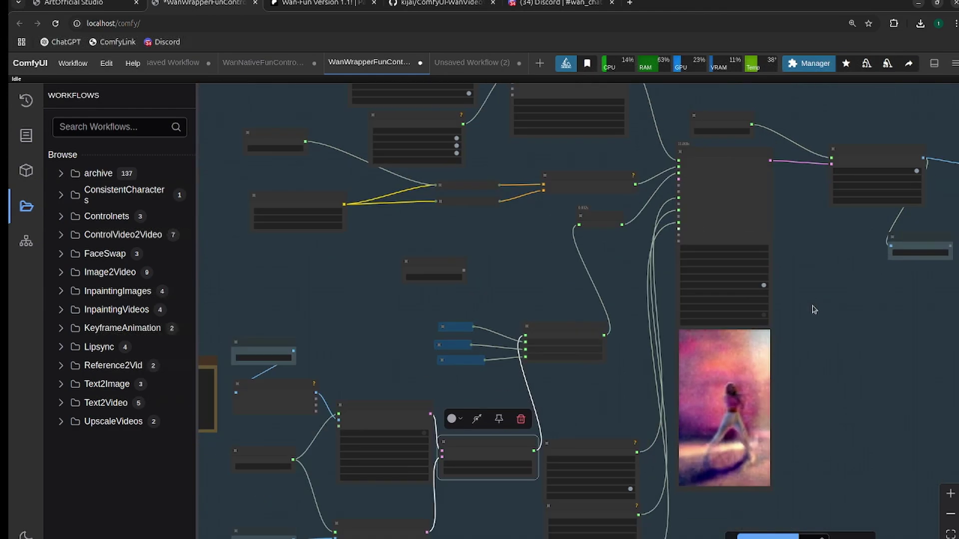
pyautogui.moveTo(813, 306); pyautogui.dragTo(522, 308)
pyautogui.scroll(4, 638, 338)
pyautogui.scroll(-4, 640, 340)
# Step: Select BoxingVid.mp4 as the source clip in the Load Video node of the video input group
pyautogui.moveTo(699, 150); pyautogui.dragTo(655, 439)
pyautogui.scroll(-4, 551, 415)
pyautogui.moveTo(280, 399); pyautogui.dragTo(948, 400)
pyautogui.scroll(3, 400, 368)
pyautogui.moveTo(303, 420); pyautogui.dragTo(660, 321)
pyautogui.scroll(5, 659, 321)
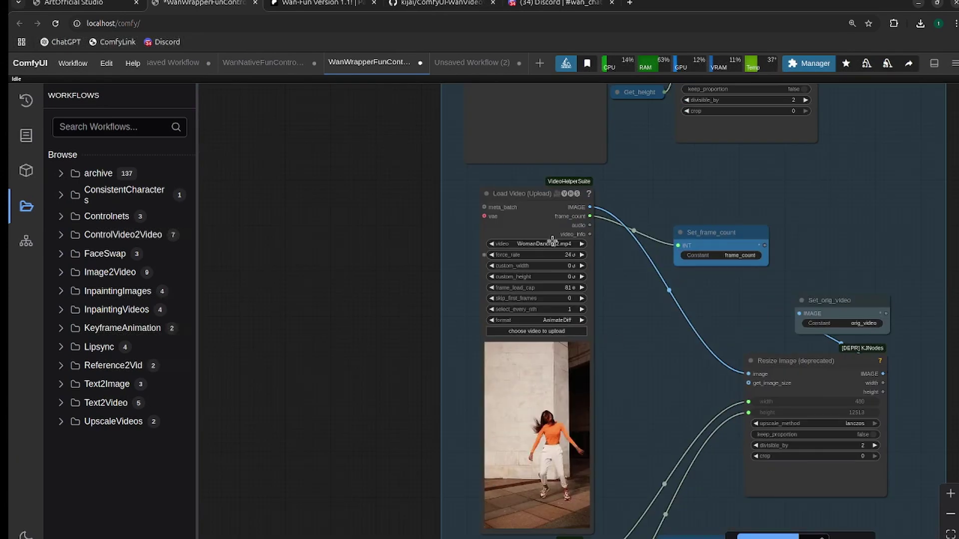
pyautogui.click(553, 243)
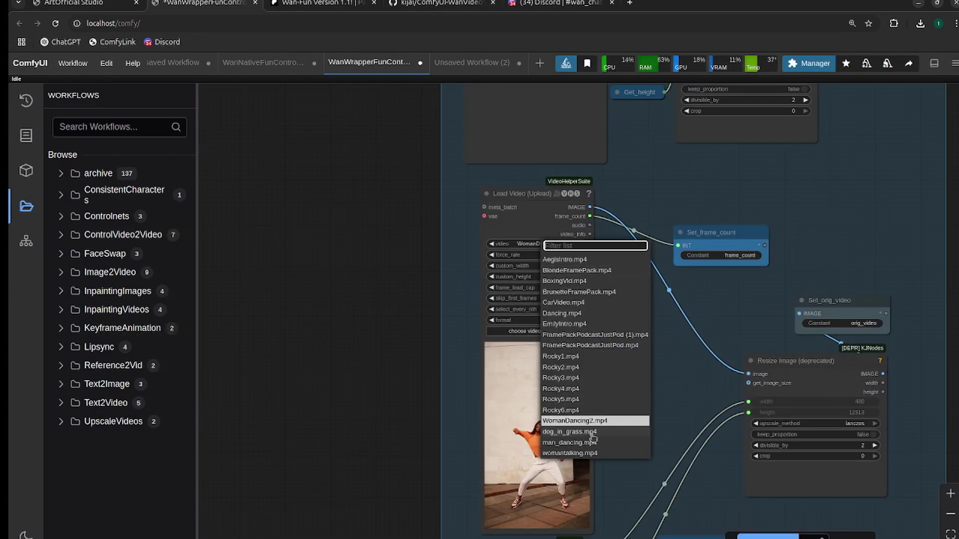
pyautogui.click(564, 281)
pyautogui.scroll(5, 734, 358)
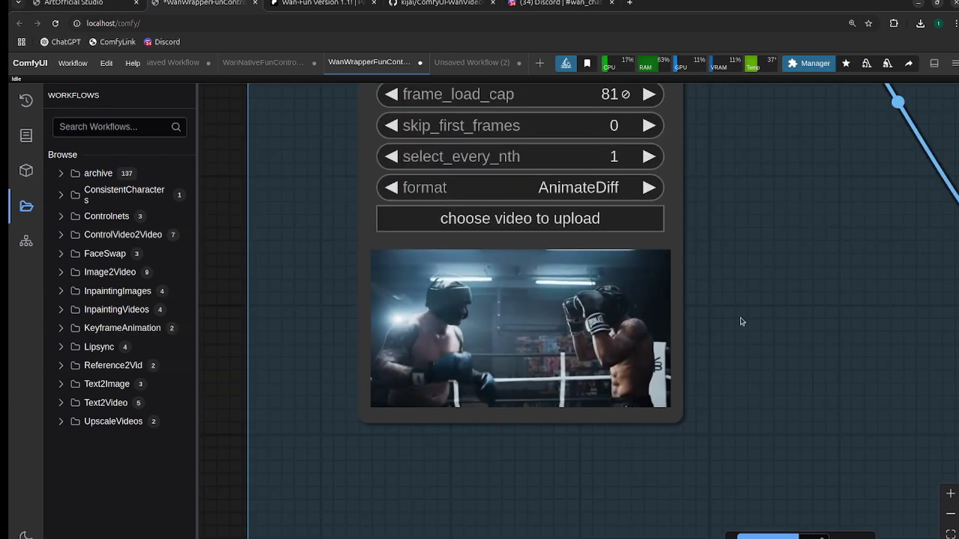
# Step: Replace the positive prompt in the String Constant Multiline node with "Two animated characters boxing each other" and queue the workflow
pyautogui.scroll(-4, 739, 325)
pyautogui.moveTo(888, 196); pyautogui.dragTo(563, 295)
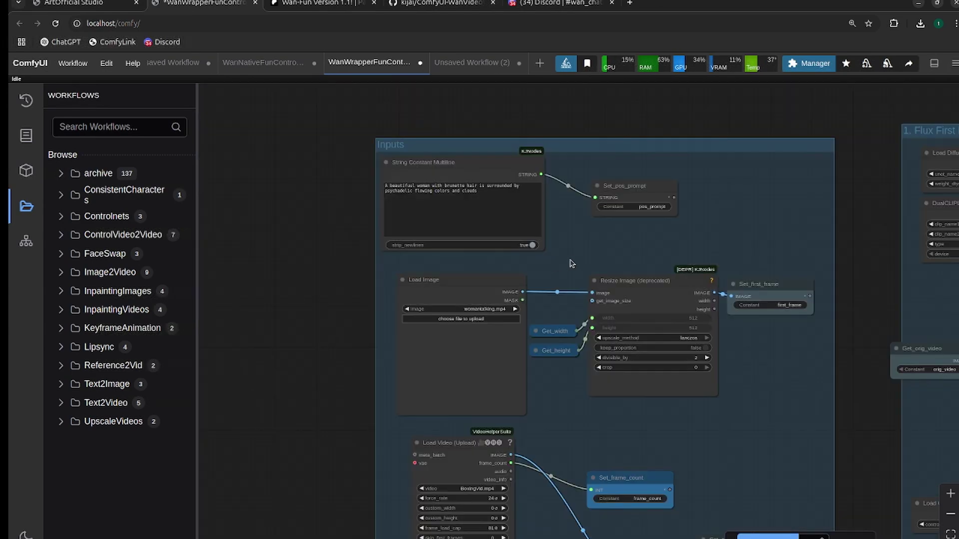
pyautogui.moveTo(570, 263); pyautogui.dragTo(769, 40)
pyautogui.scroll(4, 655, 286)
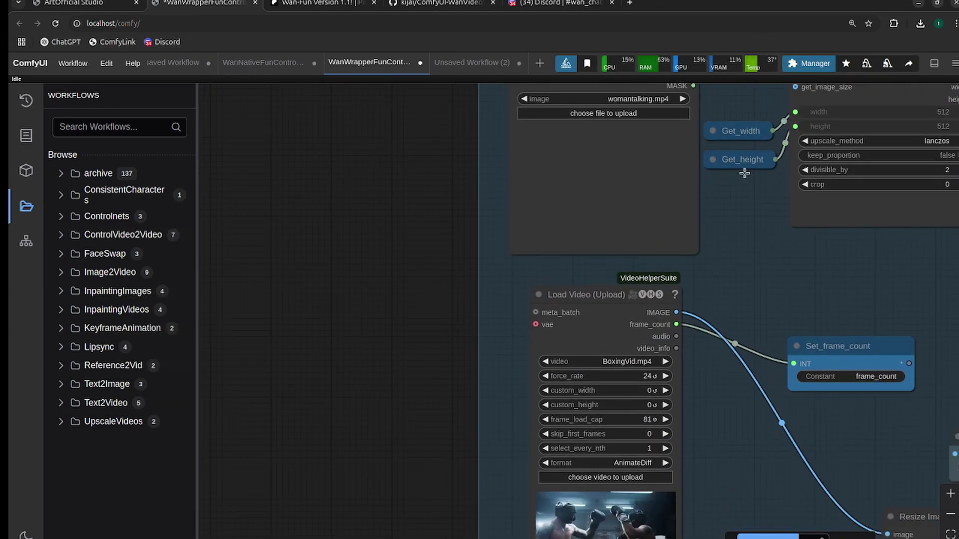
pyautogui.moveTo(744, 174); pyautogui.dragTo(782, 359)
pyautogui.click(685, 125)
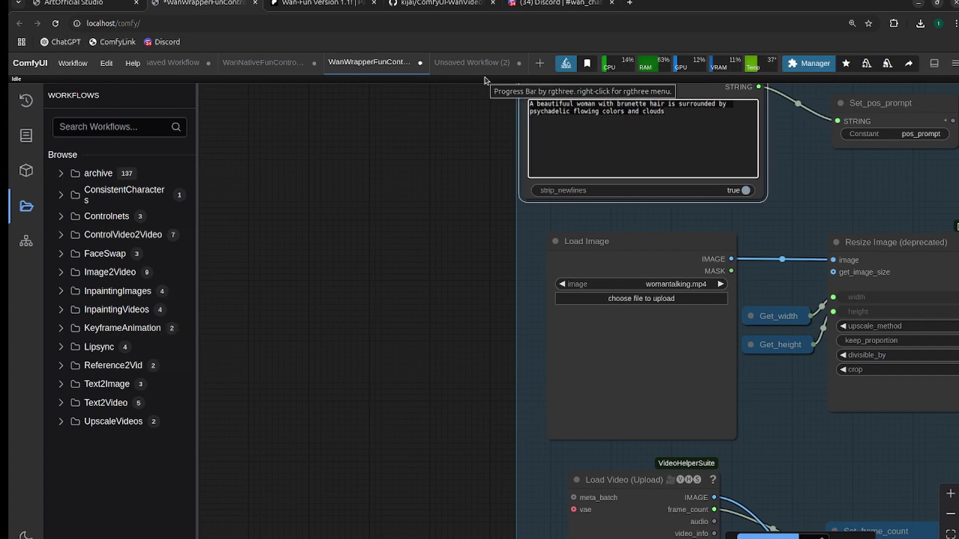
pyautogui.hotkey('ctrl', 'a')
pyautogui.write('Tw')
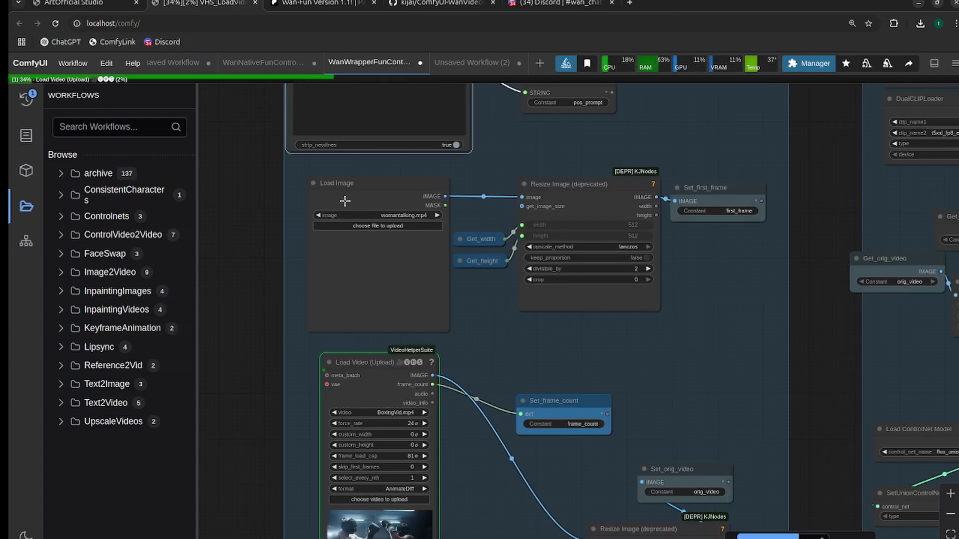
# Step: Set the Width node to 832 and the Height node to 480 in the Inputs group, and queue the workflow again
pyautogui.moveTo(686, 279)
pyautogui.mouseDown()
pyautogui.moveTo(677, 286)
pyautogui.moveTo(675, 273)
pyautogui.mouseUp()
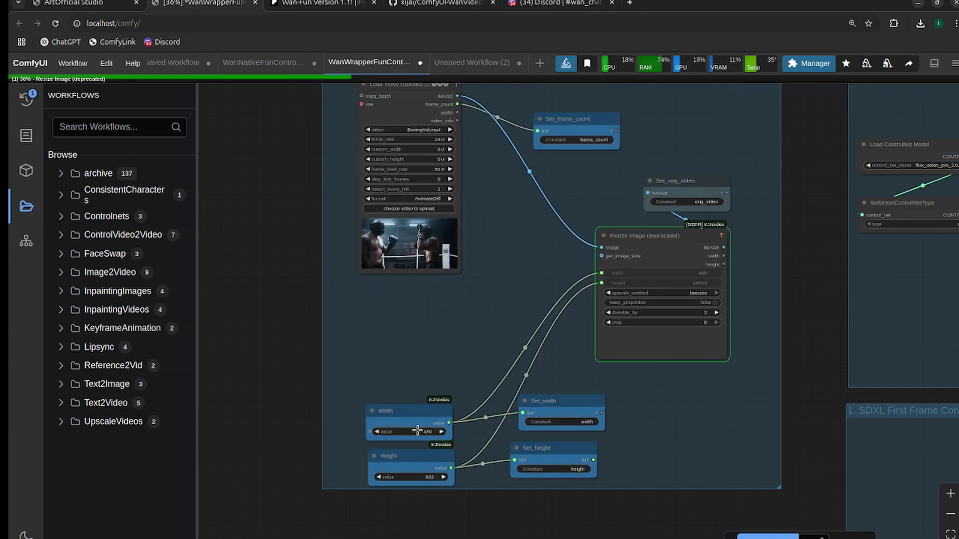
pyautogui.click(417, 431)
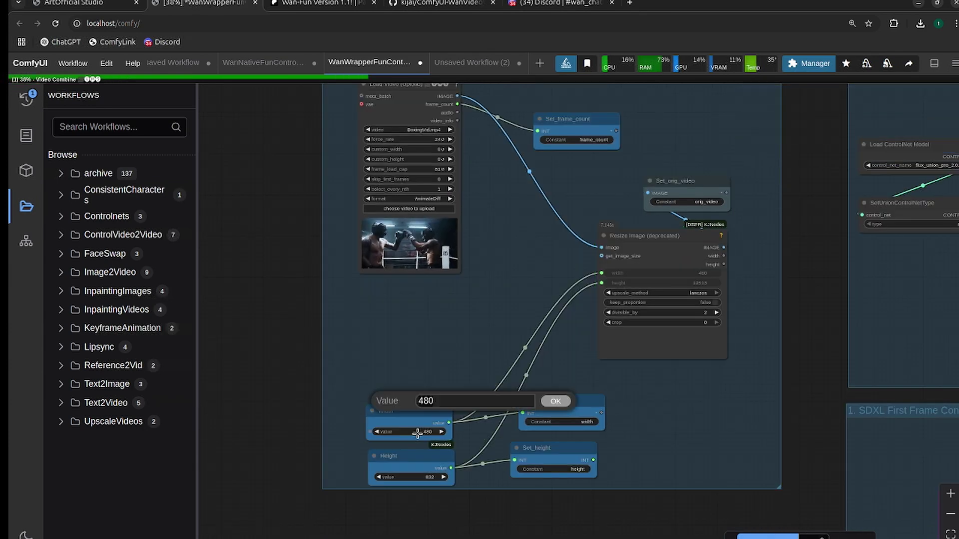
pyautogui.write('832')
pyautogui.press('Return')
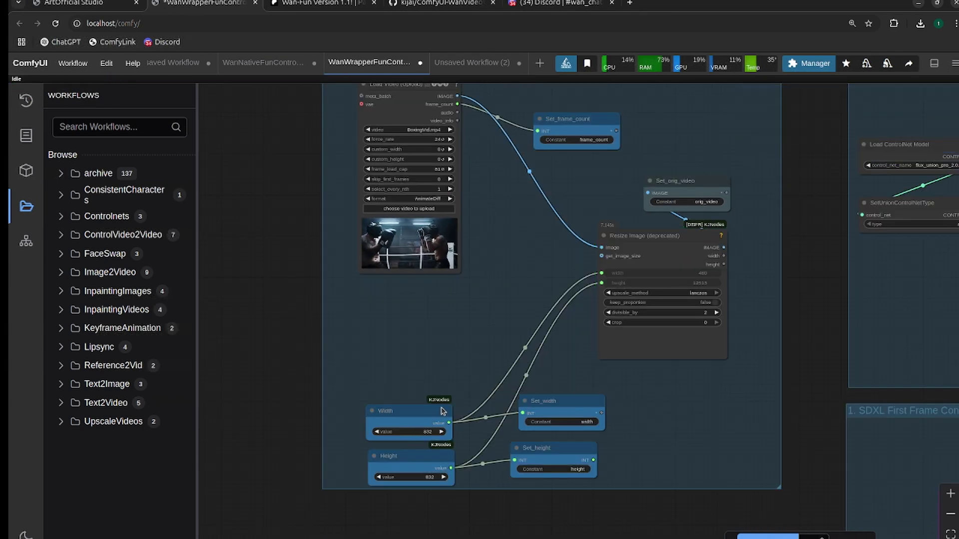
pyautogui.click(424, 477)
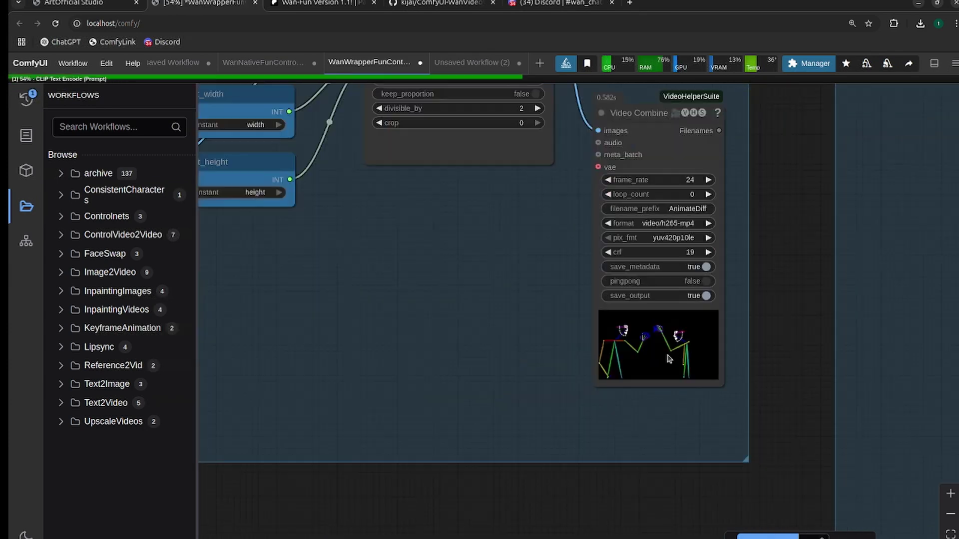
# Step: Set select_every_nth to 3 in the Load Video node for the boxing clip and queue the workflow
pyautogui.scroll(8, 668, 361)
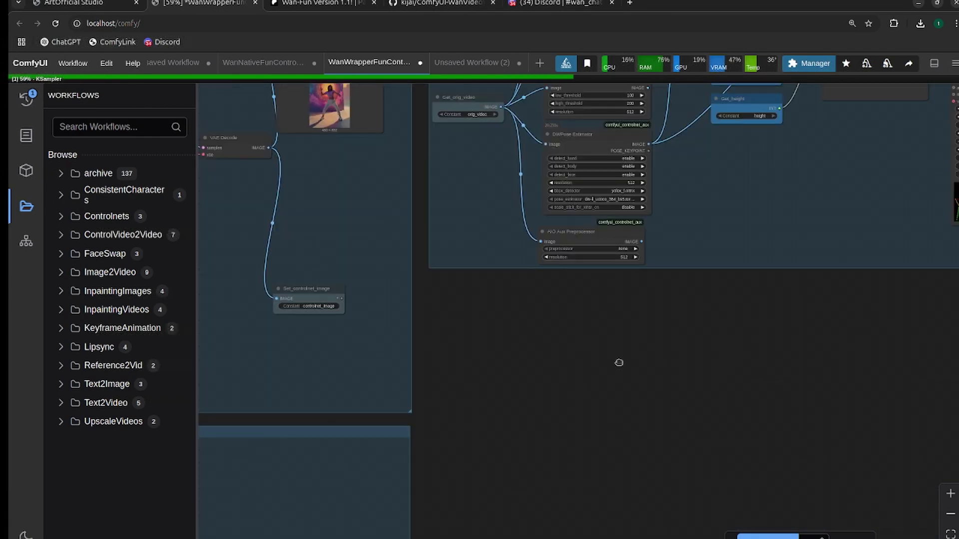
pyautogui.moveTo(619, 362); pyautogui.dragTo(142, 374)
pyautogui.scroll(12, 530, 211)
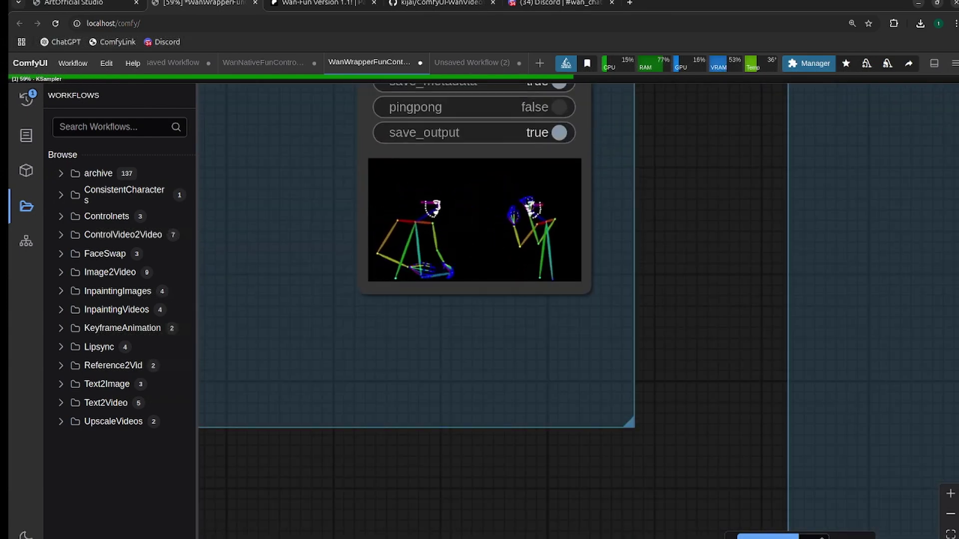
pyautogui.moveTo(459, 353); pyautogui.dragTo(724, 487)
pyautogui.scroll(-4, 697, 476)
pyautogui.scroll(-6, 664, 462)
pyautogui.moveTo(518, 207); pyautogui.dragTo(574, 422)
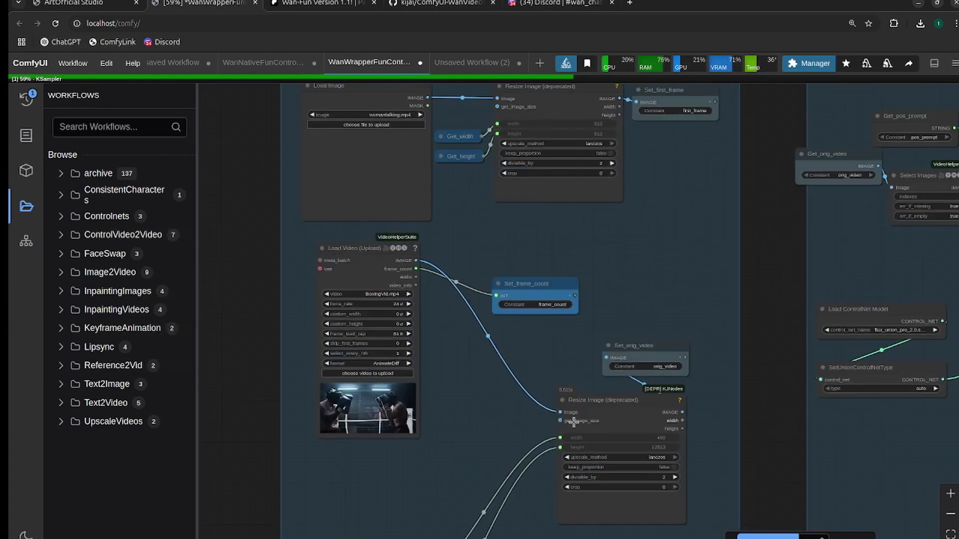
pyautogui.click(386, 353)
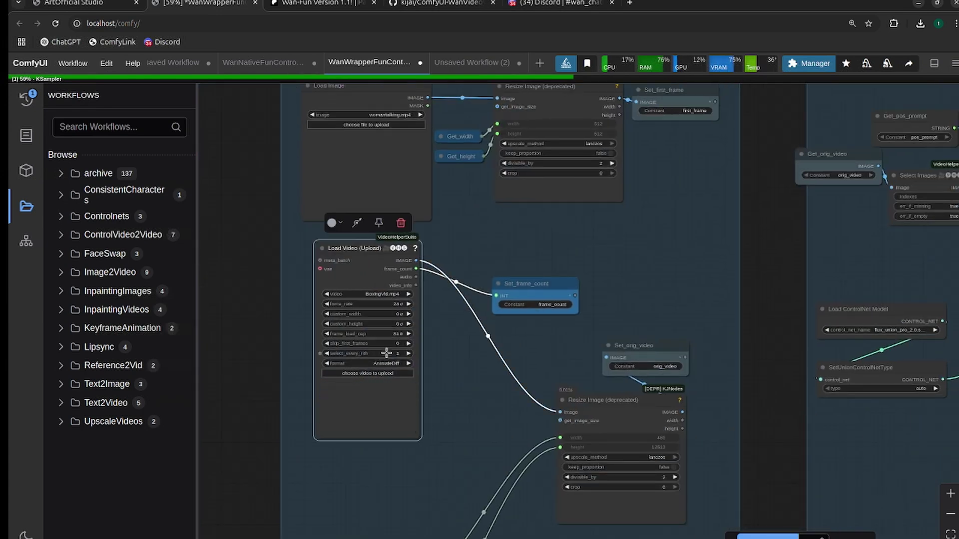
pyautogui.write('3')
pyautogui.press('Return')
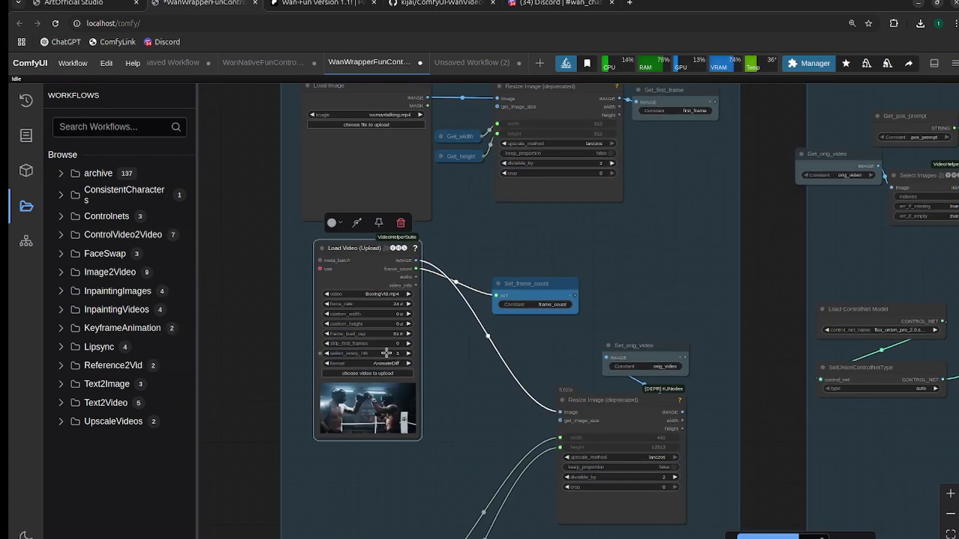
pyautogui.hotkey('ctrl', 'Return')
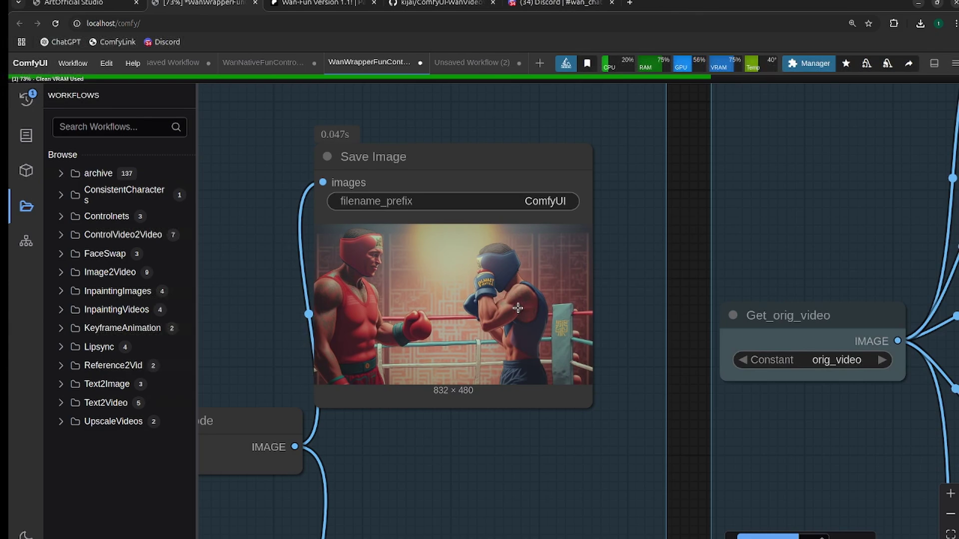
# Step: Examine the generated boxing first frame and the final video in the Wan Inferencing group's Video Combine node, comparing motion and detail
pyautogui.scroll(-10, 518, 308)
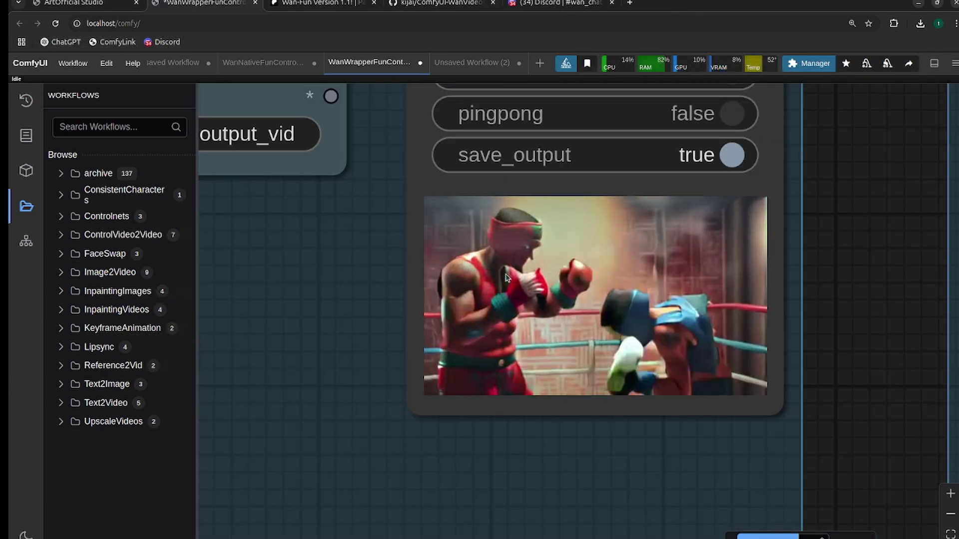
pyautogui.scroll(-6, 504, 276)
pyautogui.moveTo(397, 326); pyautogui.dragTo(454, 397)
pyautogui.scroll(5, 600, 336)
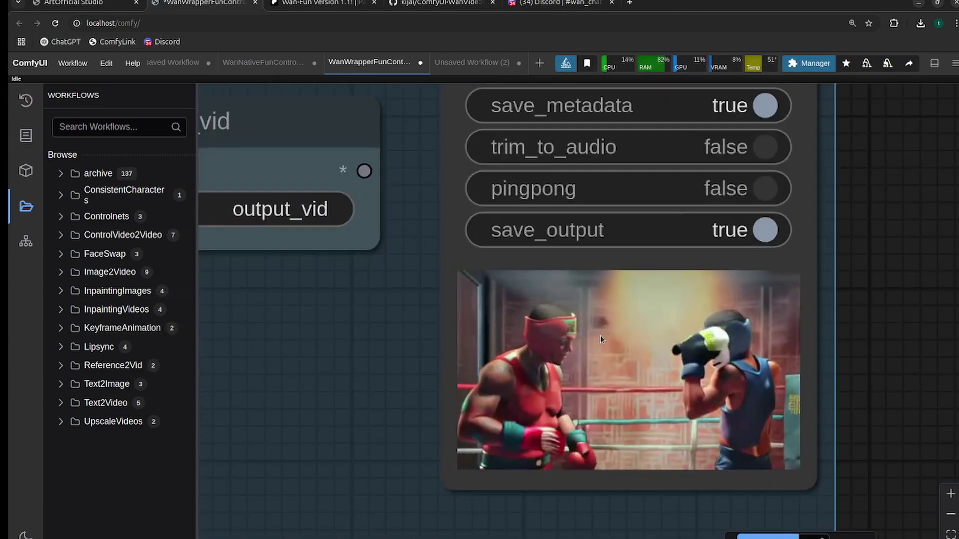
pyautogui.scroll(-4, 533, 341)
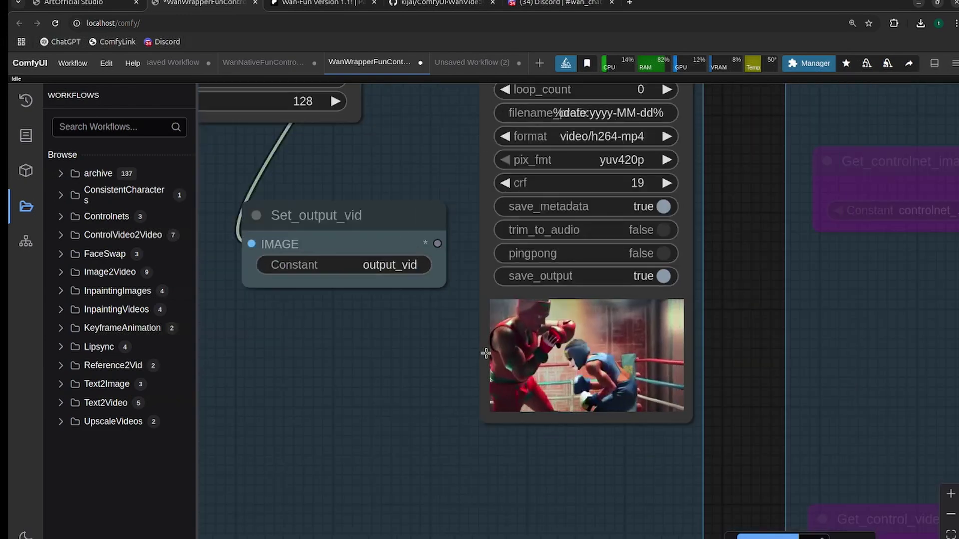
pyautogui.scroll(6, 596, 342)
pyautogui.scroll(-9, 597, 342)
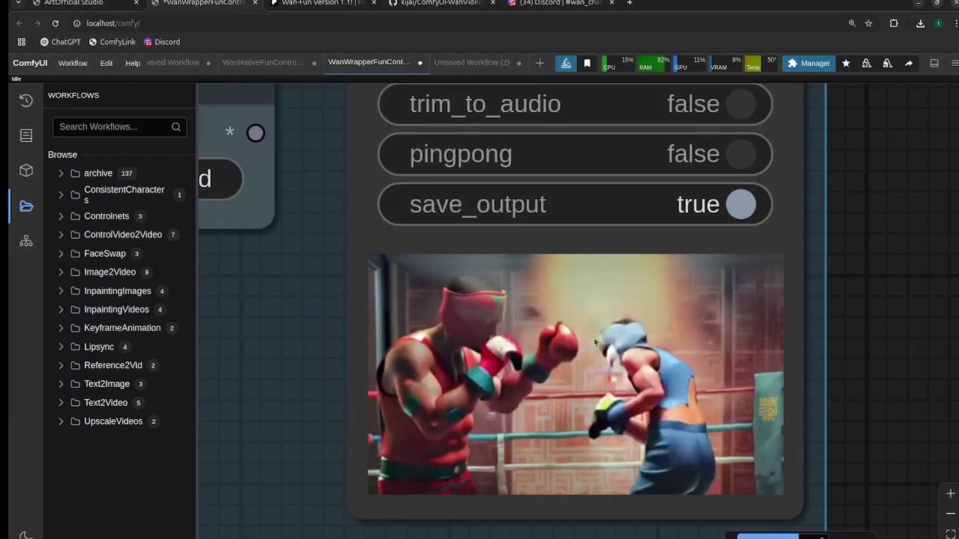
pyautogui.moveTo(401, 355); pyautogui.dragTo(777, 364)
pyautogui.moveTo(523, 374); pyautogui.dragTo(482, 416)
pyautogui.scroll(-6, 337, 386)
pyautogui.scroll(-6, 481, 416)
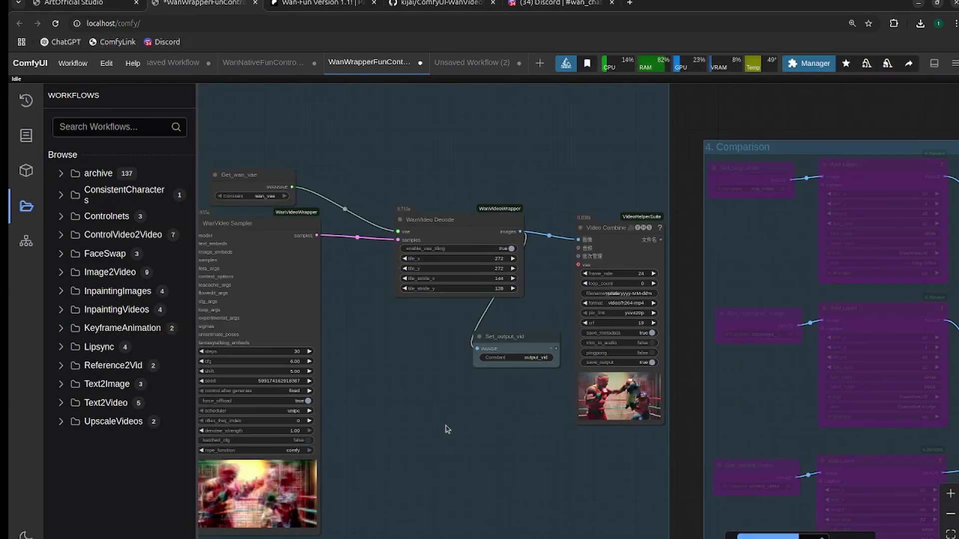
# Step: Select Dancing.mp4 as the source clip in the Load Video node, with select_every_nth set to 1
pyautogui.moveTo(331, 442); pyautogui.dragTo(920, 432)
pyautogui.scroll(-3, 921, 429)
pyautogui.moveTo(232, 404); pyautogui.dragTo(751, 385)
pyautogui.moveTo(269, 450); pyautogui.dragTo(784, 509)
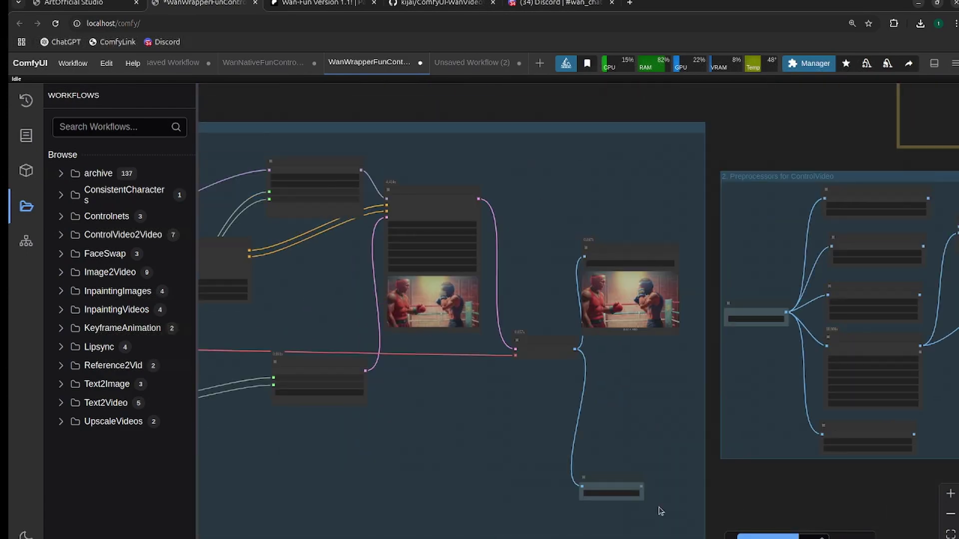
pyautogui.scroll(6, 655, 508)
pyautogui.scroll(-6, 553, 470)
pyautogui.moveTo(210, 487); pyautogui.dragTo(623, 479)
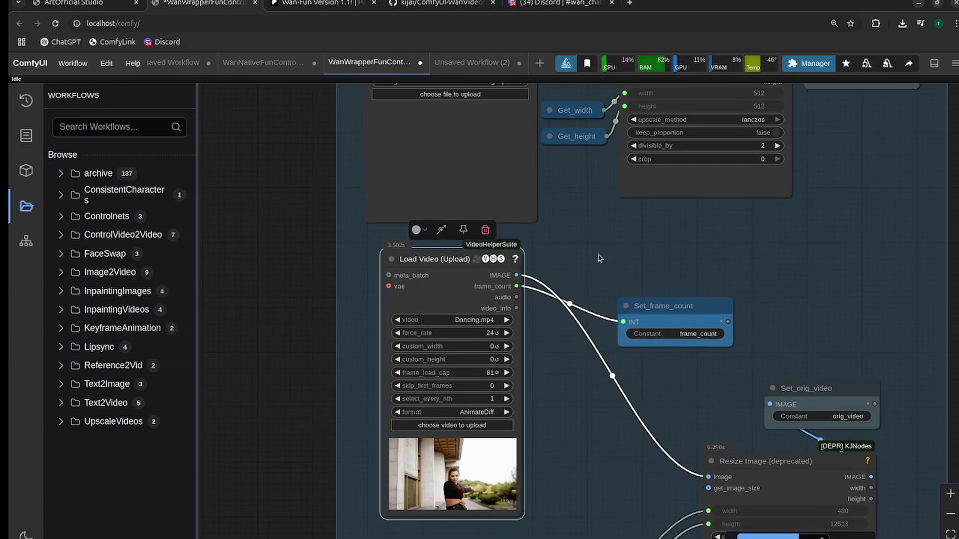
pyautogui.moveTo(778, 245); pyautogui.dragTo(638, 233)
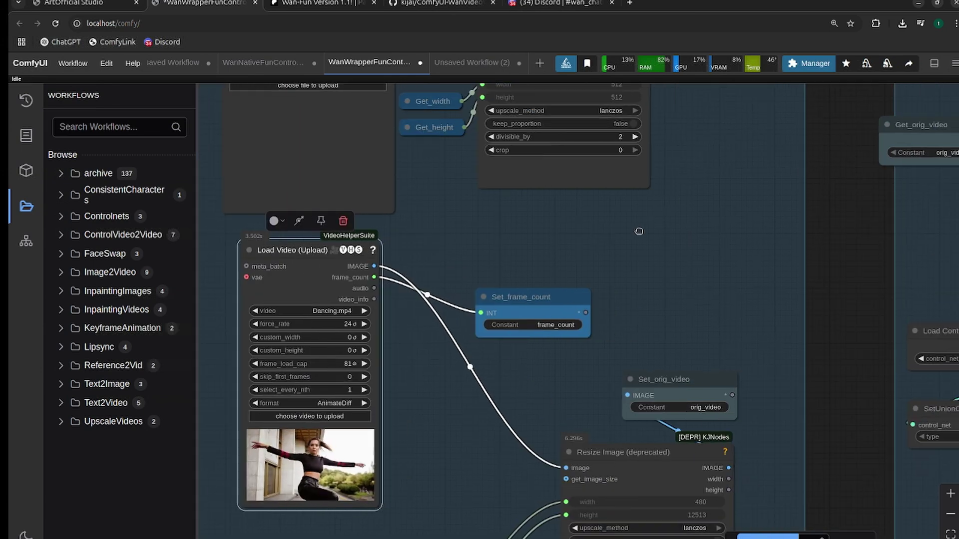
pyautogui.click(321, 310)
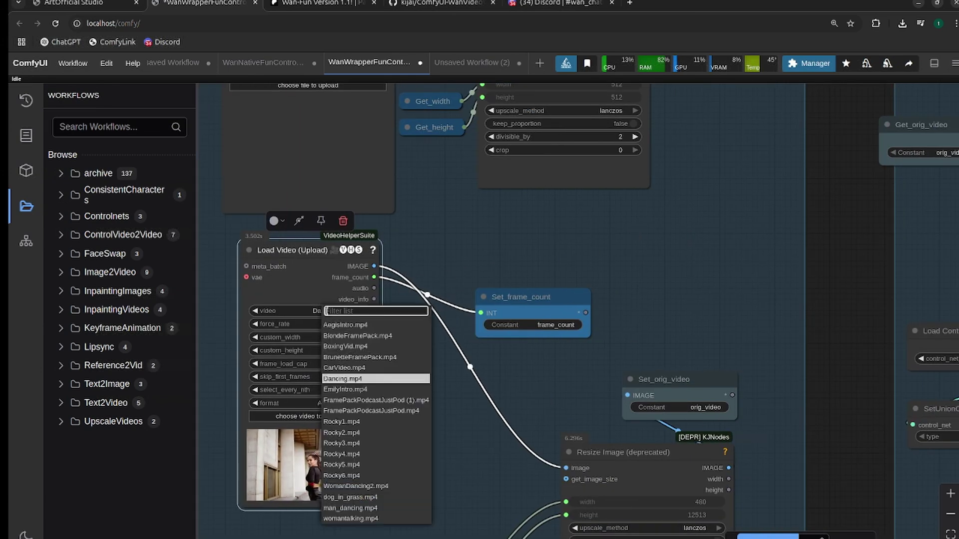
pyautogui.click(632, 287)
# Step: Check the positive prompt text in the String Constant Multiline node of the Inputs group
pyautogui.moveTo(612, 353); pyautogui.dragTo(584, 456)
pyautogui.scroll(-3, 611, 380)
pyautogui.moveTo(607, 388); pyautogui.dragTo(689, 477)
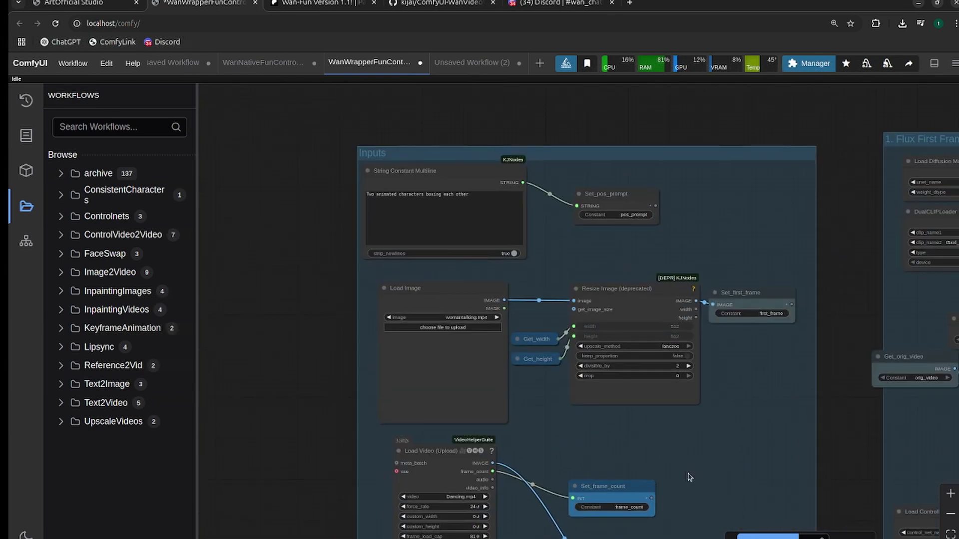
pyautogui.scroll(3, 707, 403)
pyautogui.moveTo(702, 444); pyautogui.dragTo(839, 494)
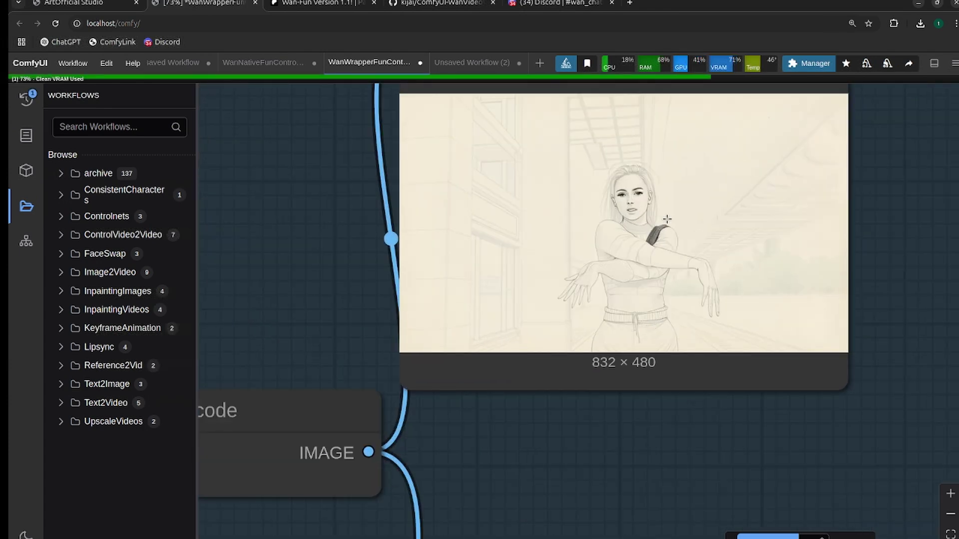
# Step: Examine the generated sketch-style dancing first frame and the output video in the Video Combine node, checking the dancer's arms, face and turns
pyautogui.scroll(-10, 667, 220)
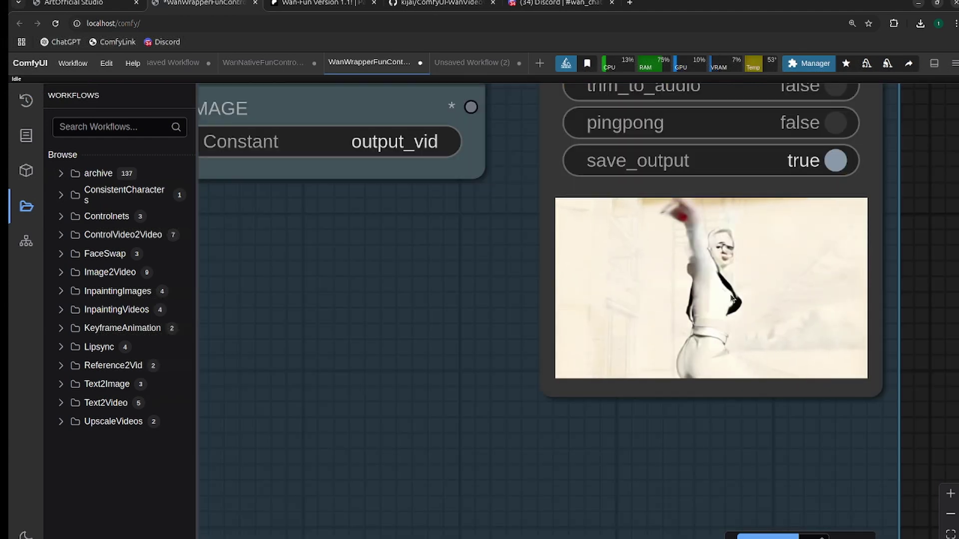
pyautogui.scroll(5, 728, 292)
pyautogui.scroll(-6, 750, 475)
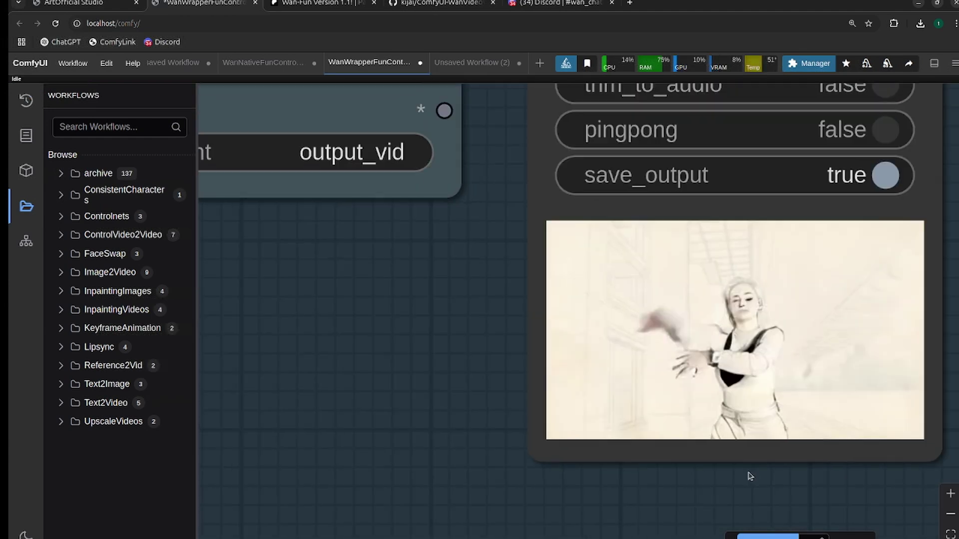
pyautogui.scroll(1, 667, 476)
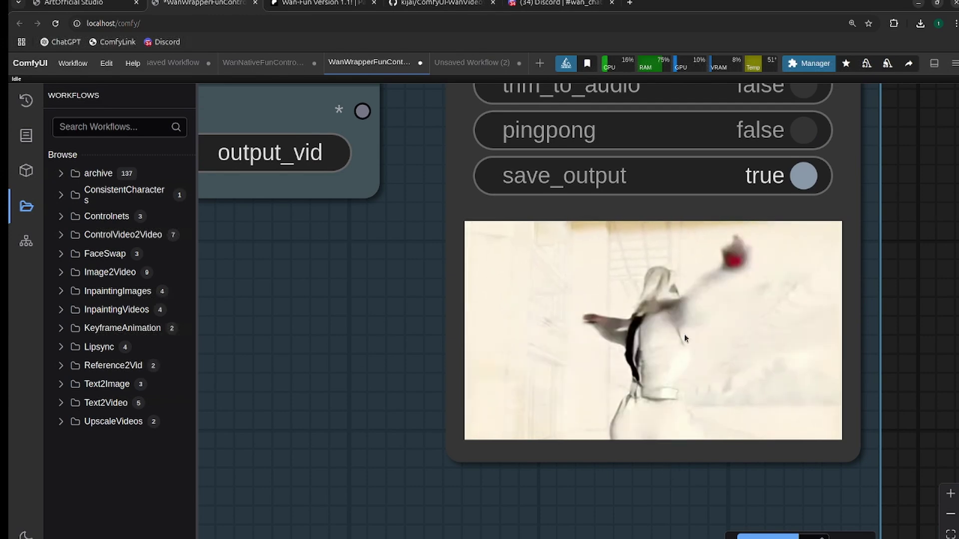
pyautogui.scroll(-3, 659, 333)
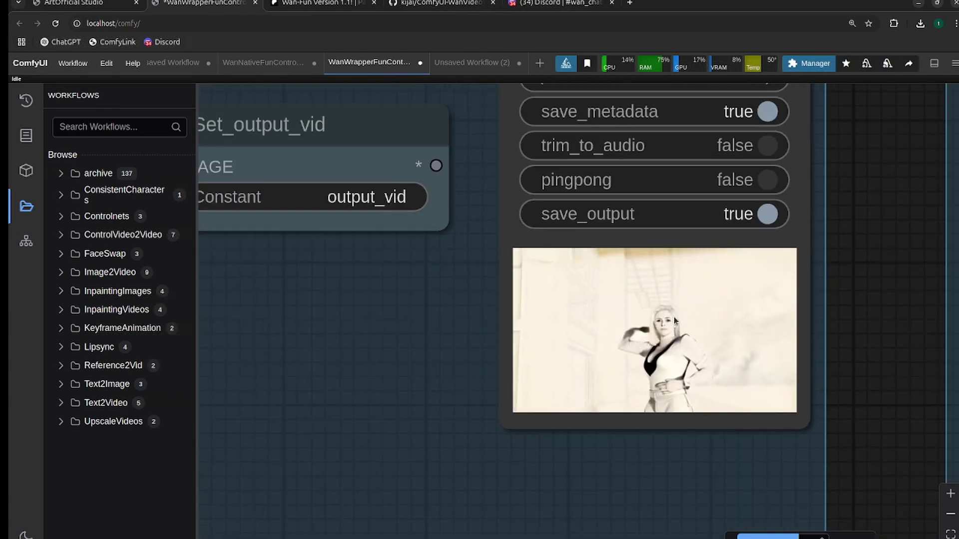
pyautogui.scroll(-2, 667, 322)
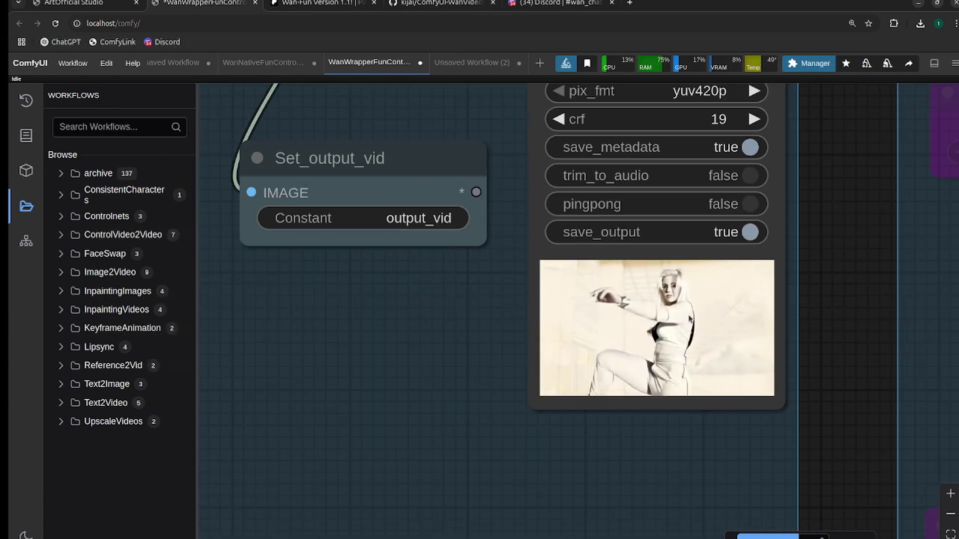
pyautogui.scroll(-2, 662, 323)
pyautogui.scroll(-1, 467, 372)
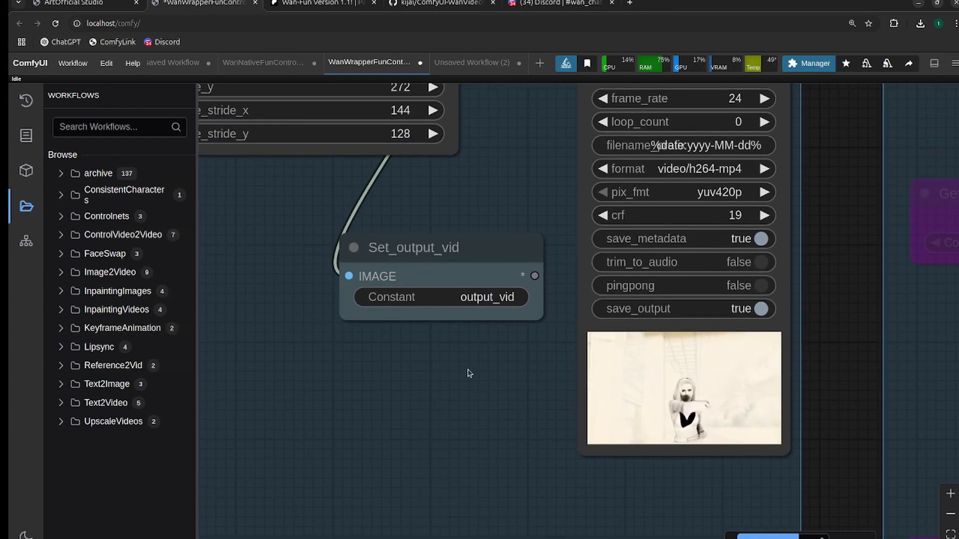
pyautogui.scroll(10, 667, 394)
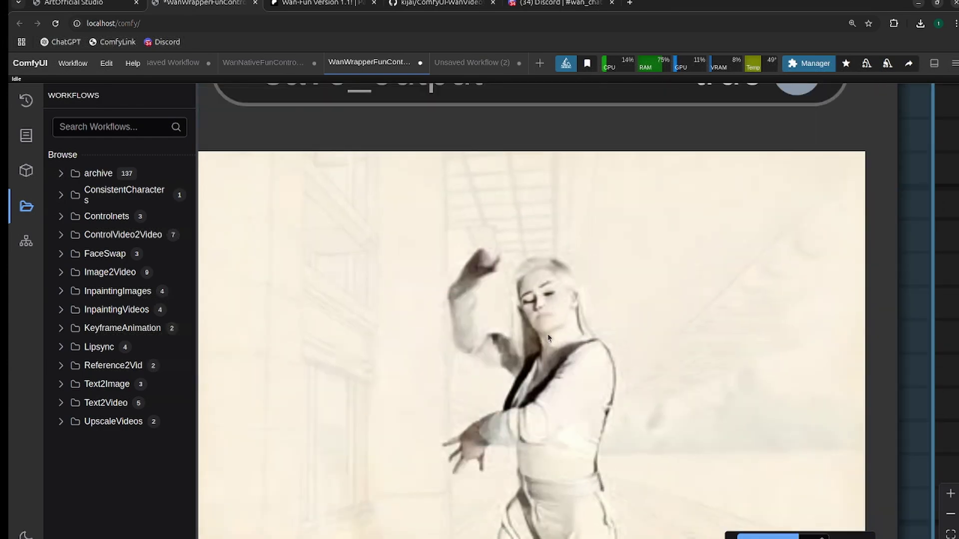
pyautogui.scroll(-12, 547, 334)
pyautogui.moveTo(343, 343); pyautogui.dragTo(624, 343)
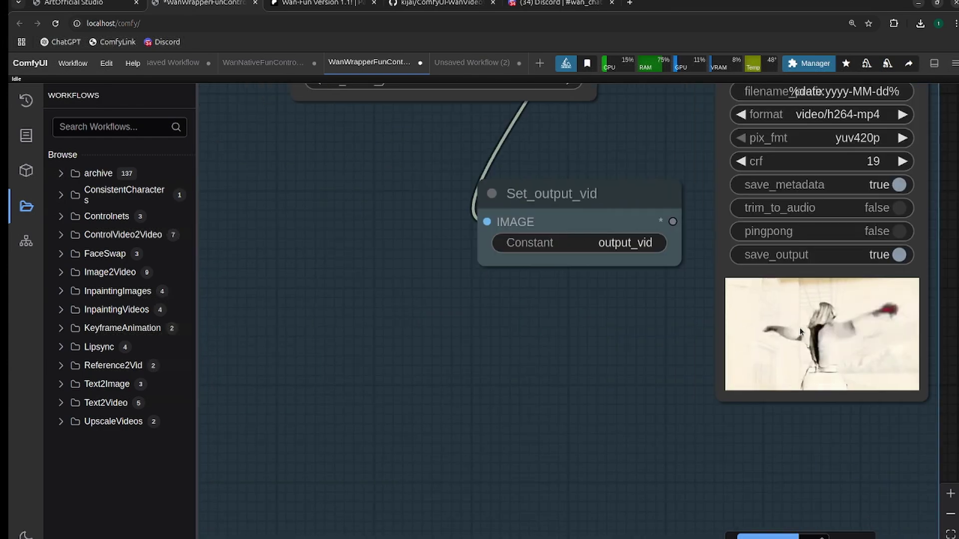
pyautogui.scroll(4, 801, 331)
pyautogui.scroll(-6, 552, 361)
# Step: Look over the workflow from the Video Combine output back through the Wan nodes to the Flux First Frame Controlnet group and its group switches
pyautogui.moveTo(436, 399); pyautogui.dragTo(886, 414)
pyautogui.scroll(-5, 869, 414)
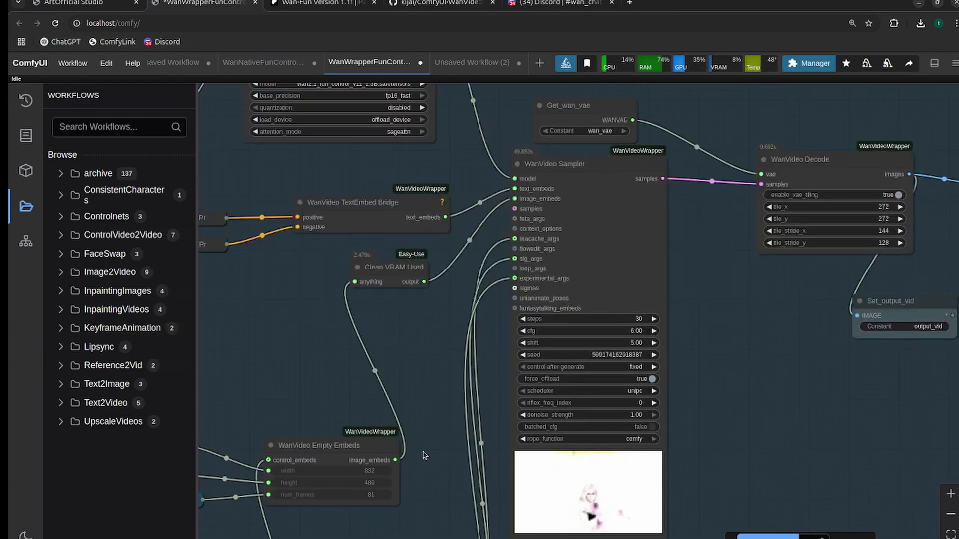
pyautogui.moveTo(423, 455); pyautogui.dragTo(933, 418)
pyautogui.scroll(-6, 869, 411)
pyautogui.moveTo(495, 381); pyautogui.dragTo(653, 289)
pyautogui.scroll(4, 652, 289)
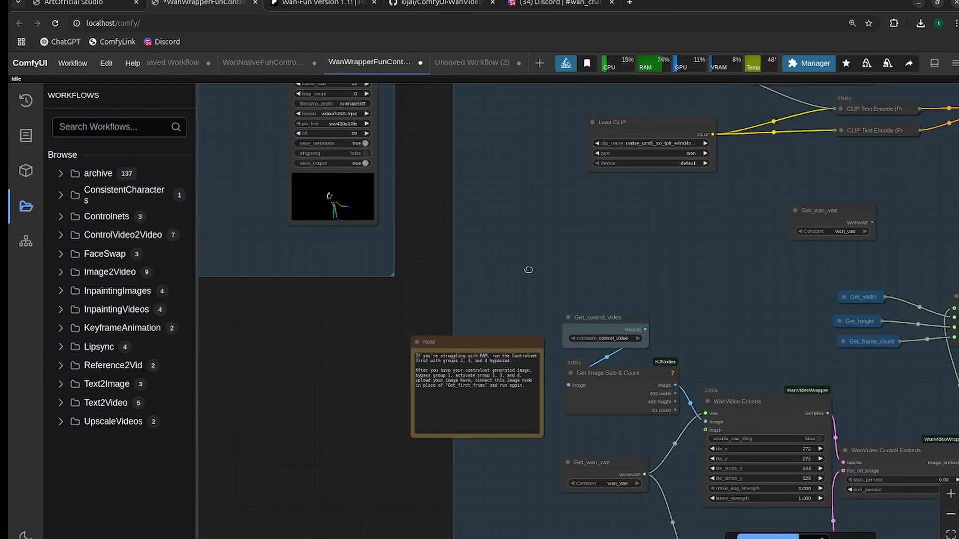
pyautogui.moveTo(528, 269); pyautogui.dragTo(801, 243)
pyautogui.scroll(-8, 483, 319)
pyautogui.moveTo(402, 343); pyautogui.dragTo(922, 400)
pyautogui.scroll(4, 490, 343)
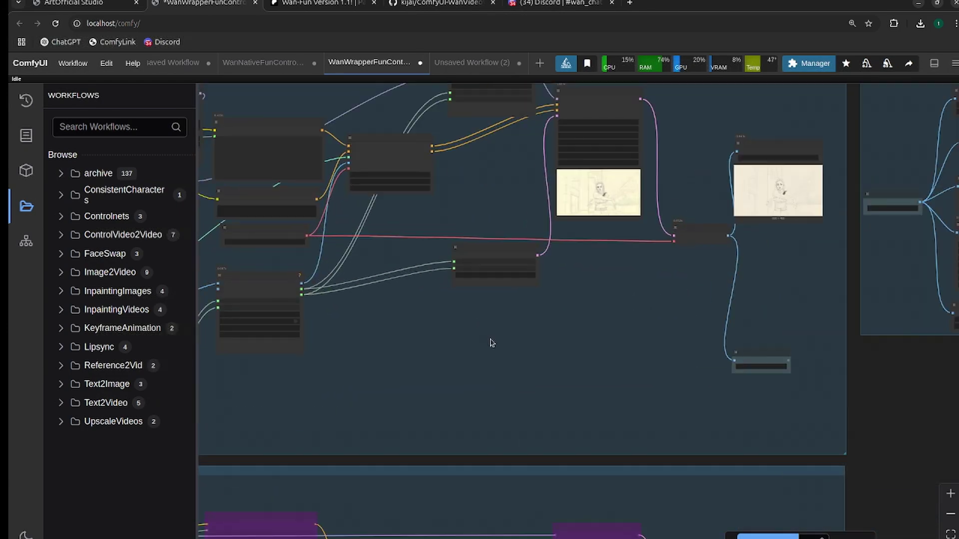
pyautogui.scroll(-5, 492, 343)
pyautogui.scroll(5, 749, 377)
pyautogui.moveTo(369, 274); pyautogui.dragTo(478, 474)
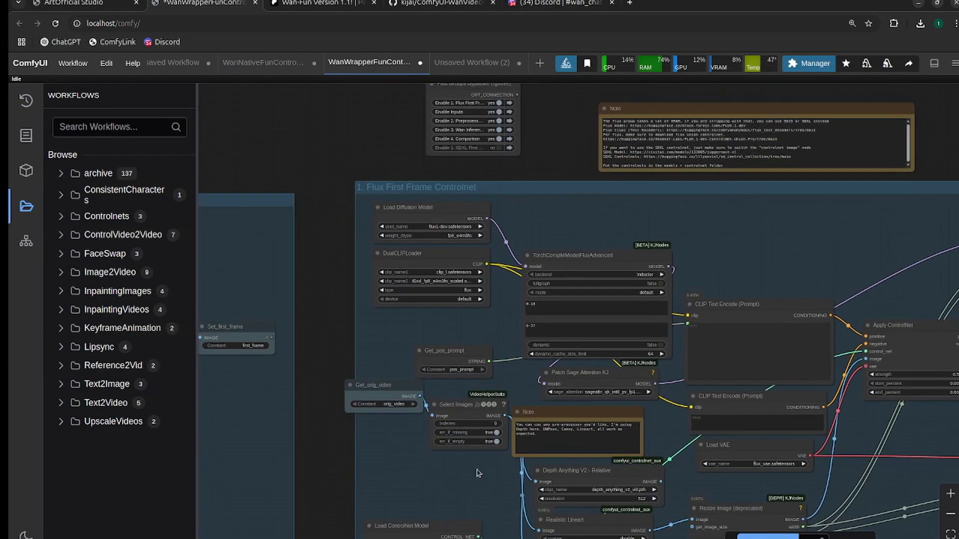
pyautogui.moveTo(443, 318); pyautogui.dragTo(456, 425)
# Step: Load SophiaDress.png in the Load Image node and place the node just below the Note about struggling with RAM
pyautogui.scroll(4, 482, 239)
pyautogui.scroll(2, 485, 239)
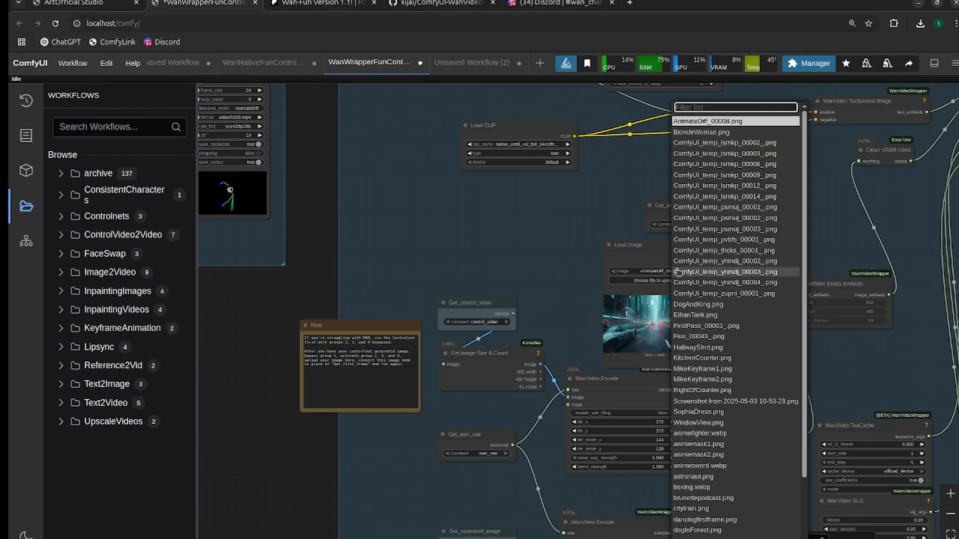
pyautogui.click(706, 414)
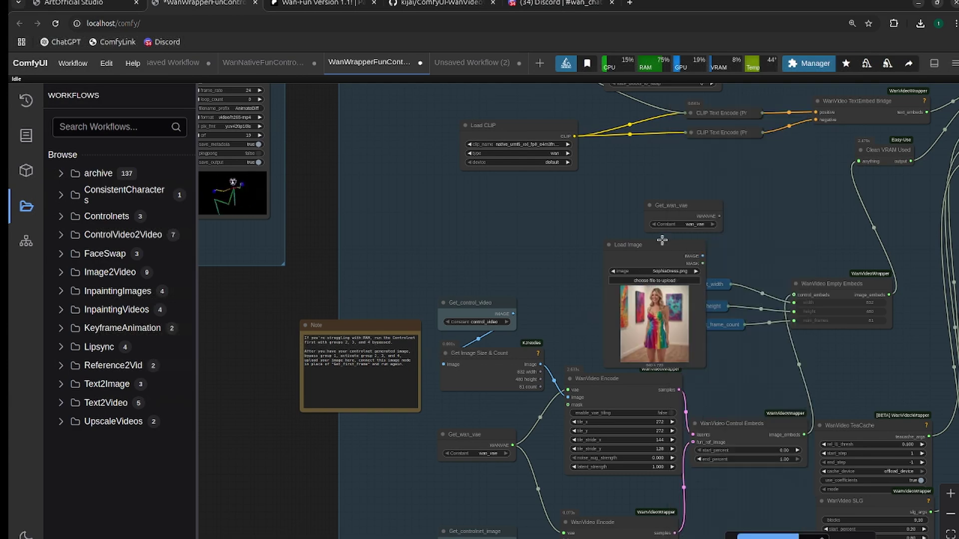
pyautogui.moveTo(662, 240); pyautogui.dragTo(371, 452)
pyautogui.scroll(-4, 446, 313)
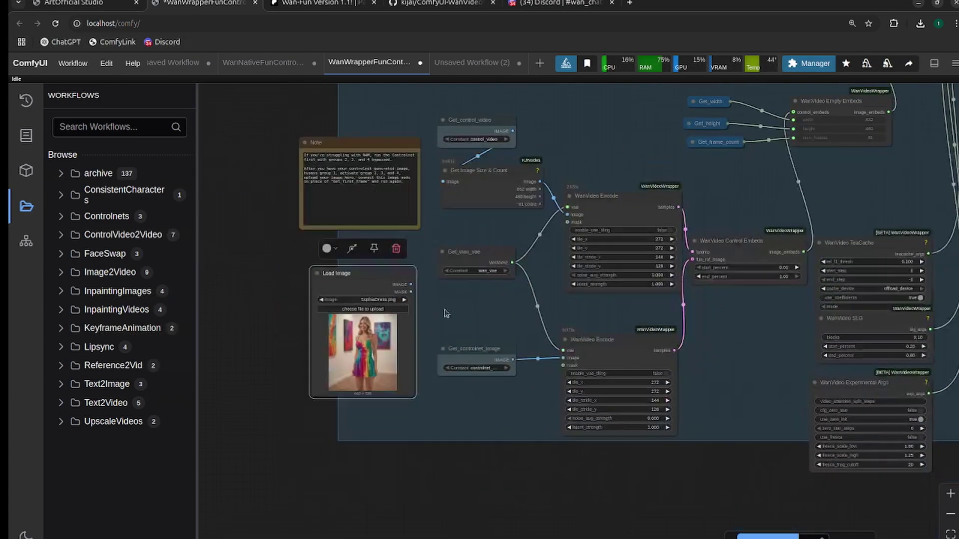
# Step: Add an ImagePad KJ node to the loaded image, sized by Get_width and Get_height, and connect its images output to the lower WanVideo Encode
pyautogui.moveTo(411, 289); pyautogui.dragTo(439, 295)
pyautogui.write('pad')
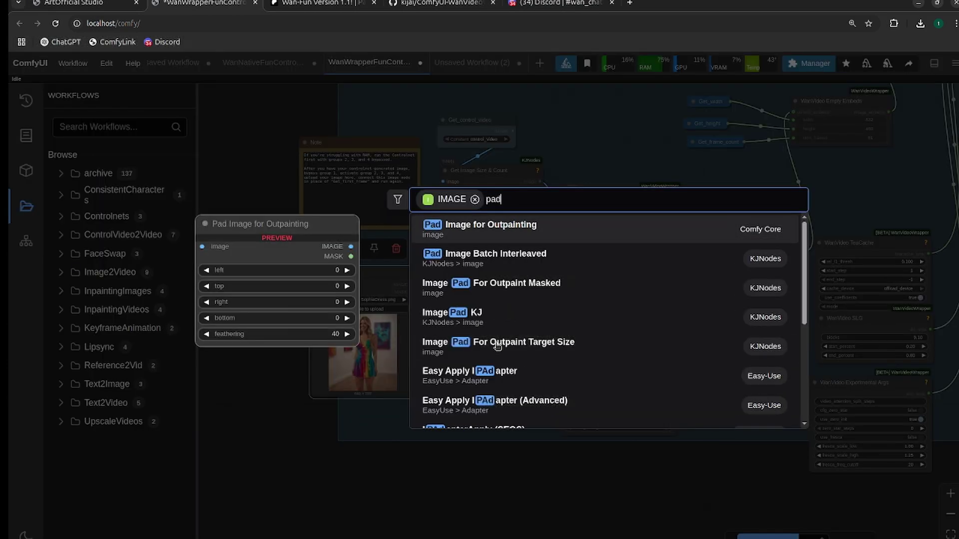
pyautogui.click(450, 312)
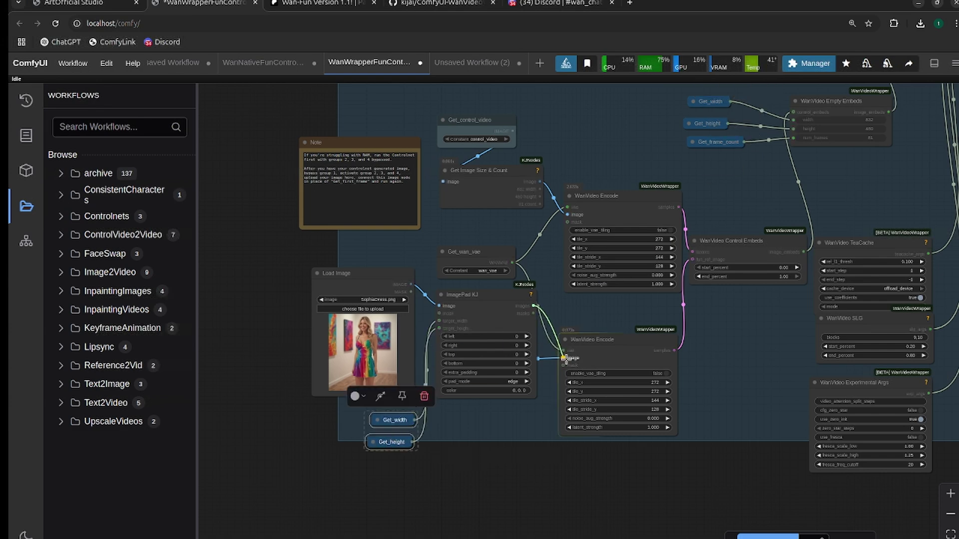
pyautogui.moveTo(565, 358); pyautogui.dragTo(564, 359)
# Step: Reposition the lower WanVideo Encode, the ImagePad KJ and the Get_width and Get_height nodes so their links are easy to follow
pyautogui.moveTo(604, 341); pyautogui.dragTo(655, 327)
pyautogui.moveTo(487, 295); pyautogui.dragTo(525, 317)
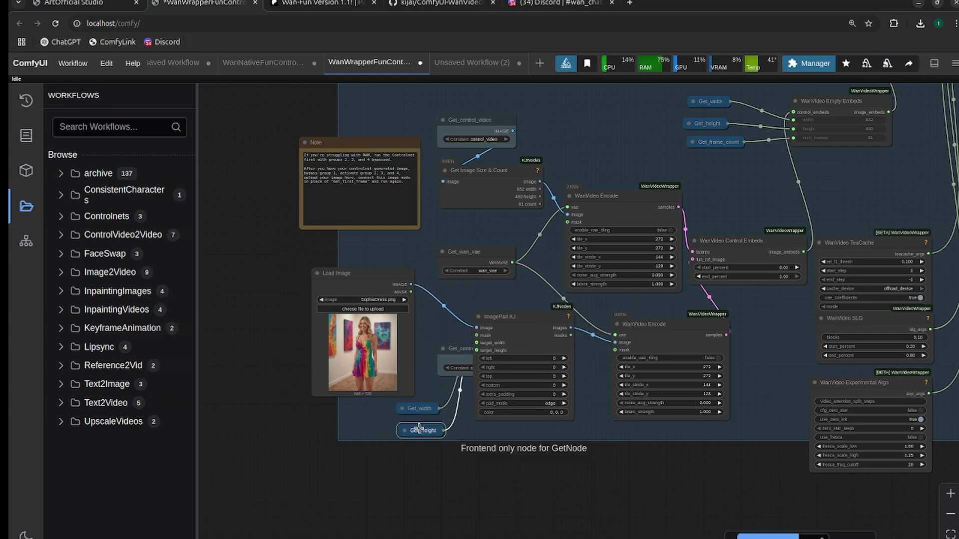
pyautogui.click(418, 428)
# Step: Review the padded reference image chain, play 2025-05-03_00013.mp4 in an enlarged mpv window to judge the dancer's motion and consistency, and look over the sampler nodes
pyautogui.scroll(4, 324, 430)
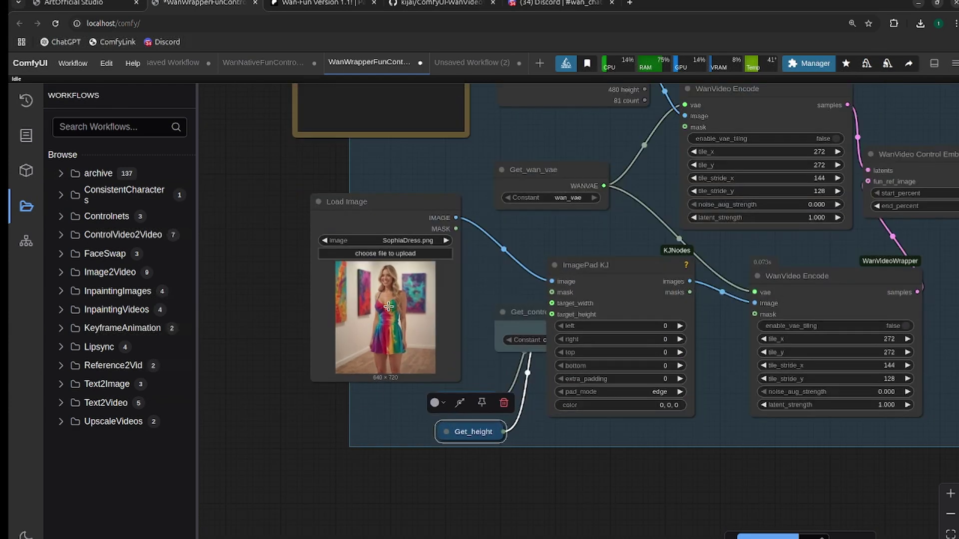
pyautogui.scroll(-2, 609, 253)
pyautogui.moveTo(619, 227); pyautogui.dragTo(375, 319)
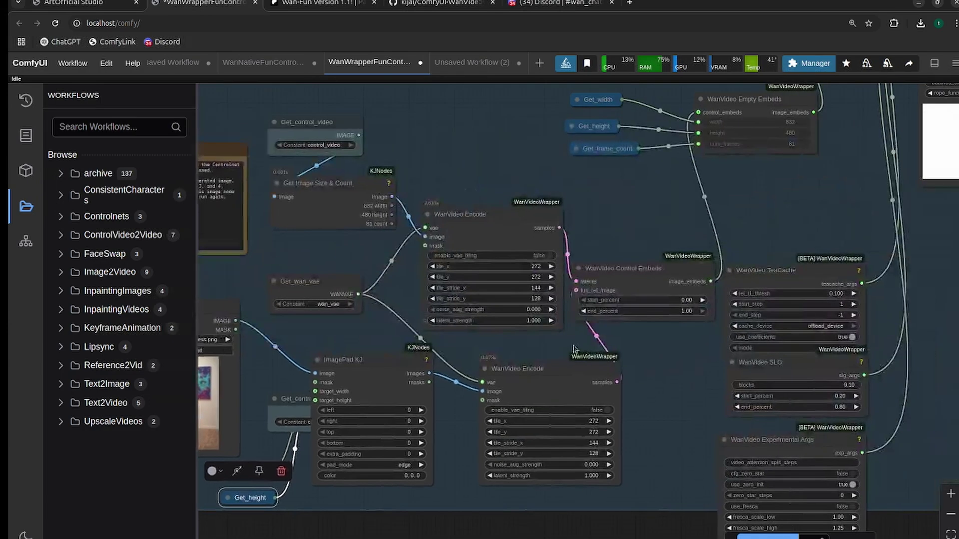
pyautogui.scroll(-3, 765, 358)
pyautogui.moveTo(927, 340); pyautogui.dragTo(691, 366)
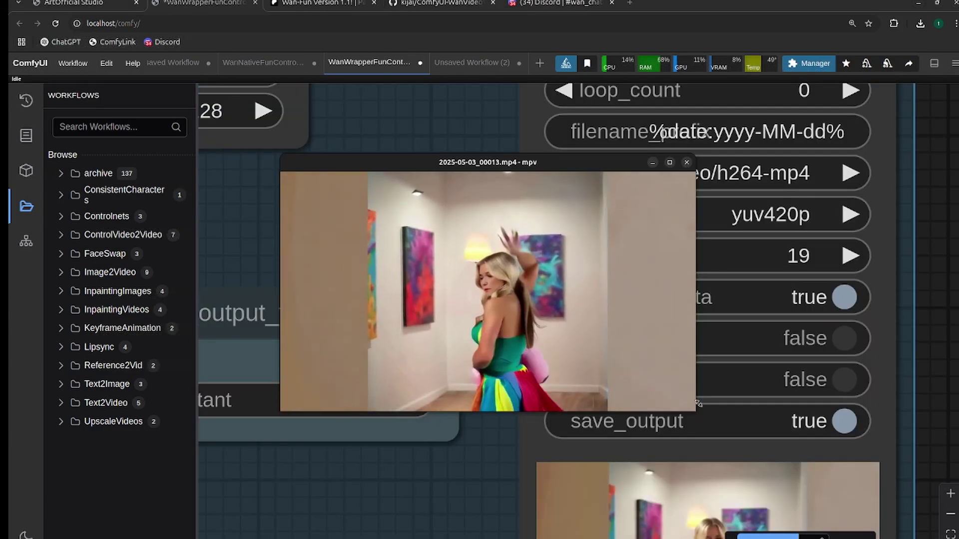
pyautogui.moveTo(697, 411); pyautogui.dragTo(806, 474)
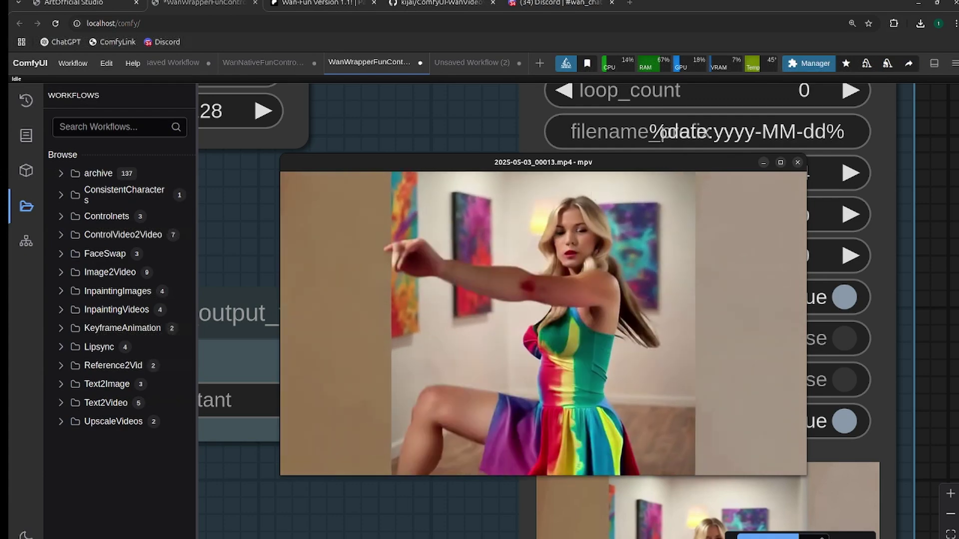
pyautogui.moveTo(690, 373); pyautogui.dragTo(708, 364)
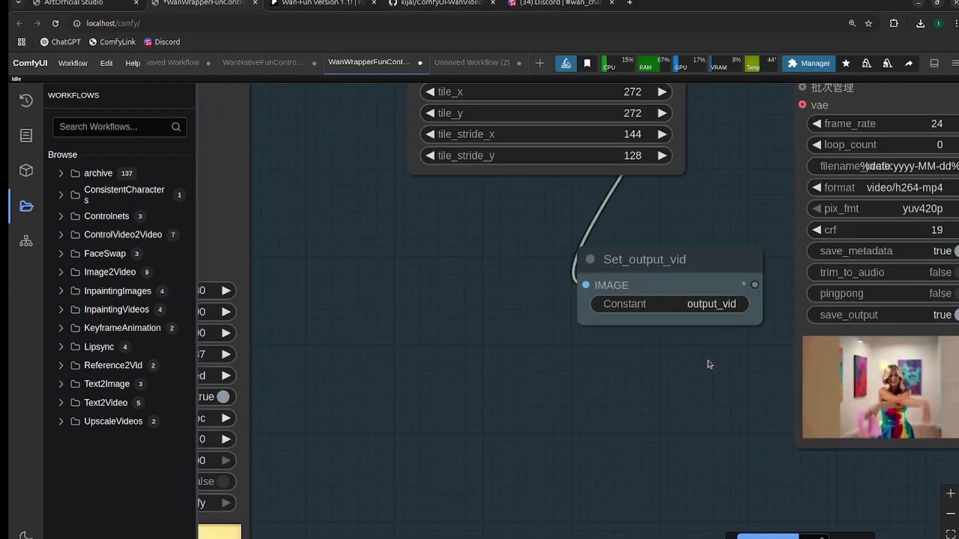
pyautogui.scroll(-4, 708, 364)
pyautogui.moveTo(525, 383); pyautogui.dragTo(810, 351)
pyautogui.scroll(-4, 809, 351)
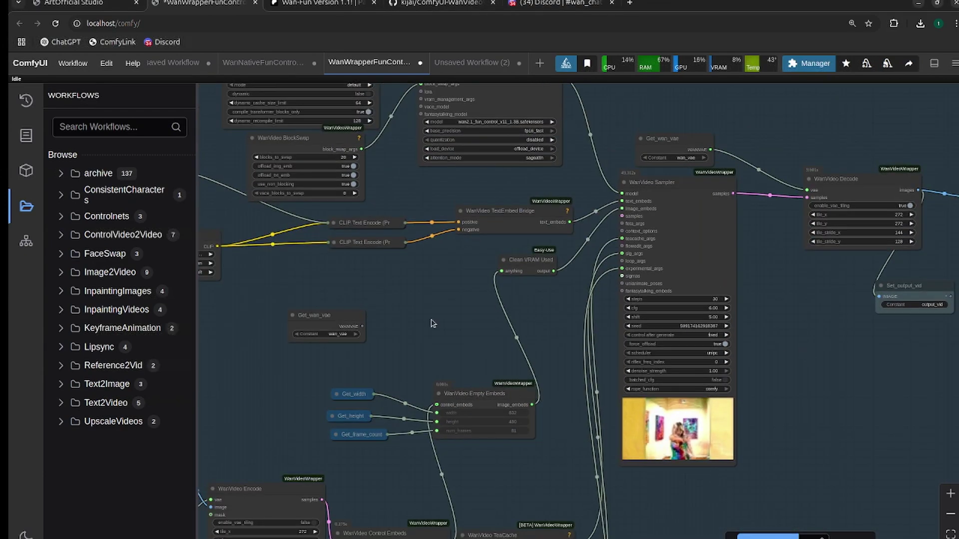
pyautogui.moveTo(436, 313); pyautogui.dragTo(601, 257)
# Step: Switch to the ArtOfficial Studio page and look over its App Links list of services
pyautogui.click(103, 2)
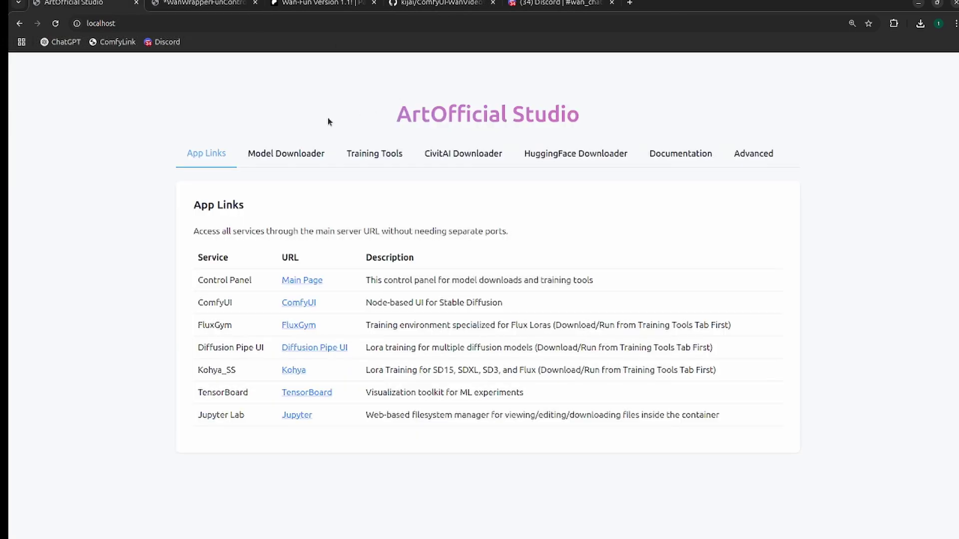
pyautogui.moveTo(588, 113); pyautogui.dragTo(602, 112)
pyautogui.click(601, 112)
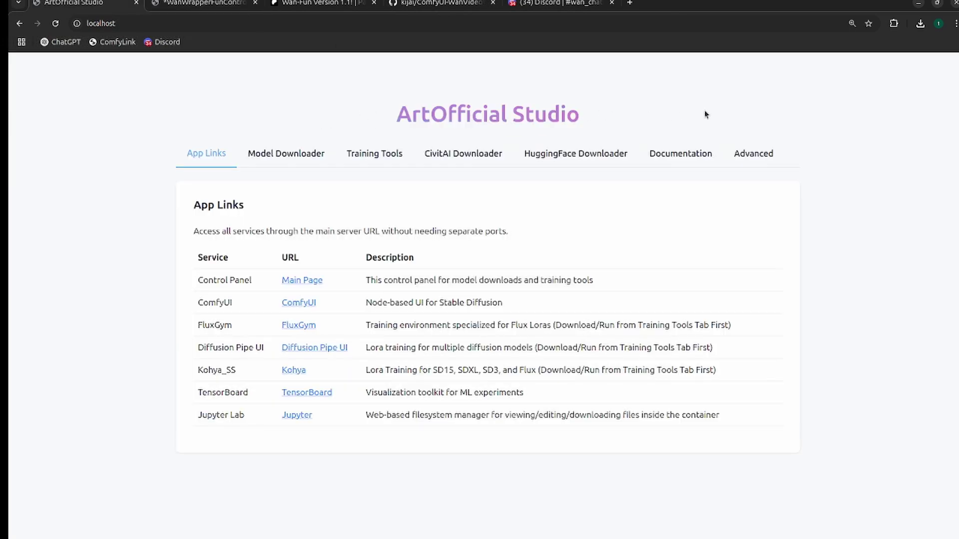